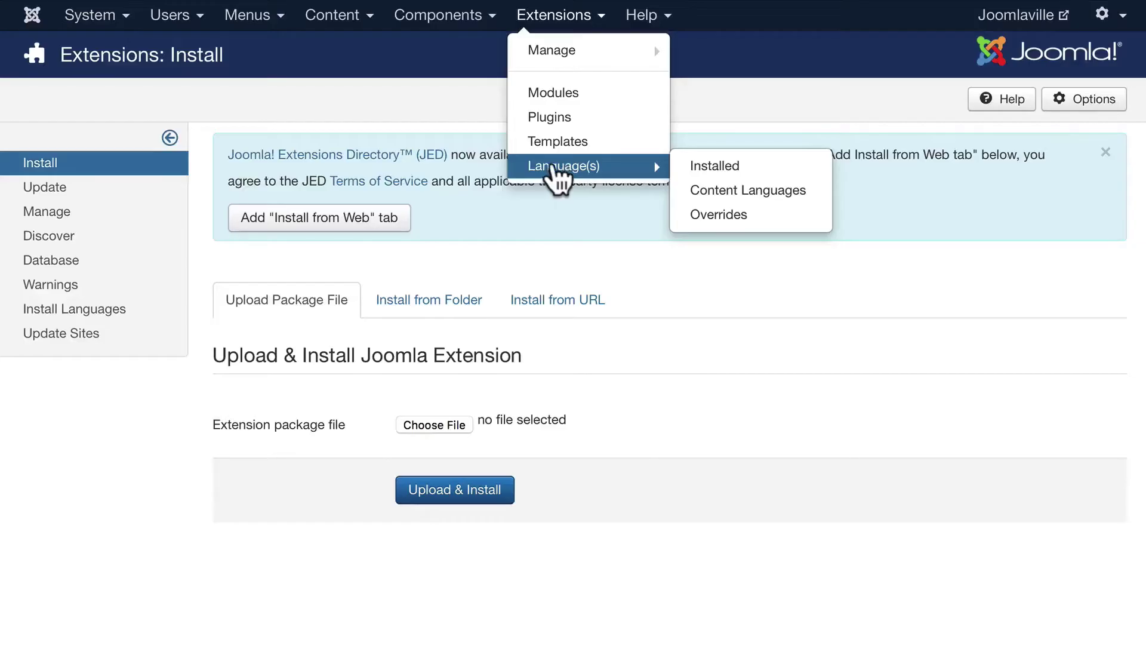
- Show the Installed Site languages list, which contains only English (en-GB)
click(561, 171)
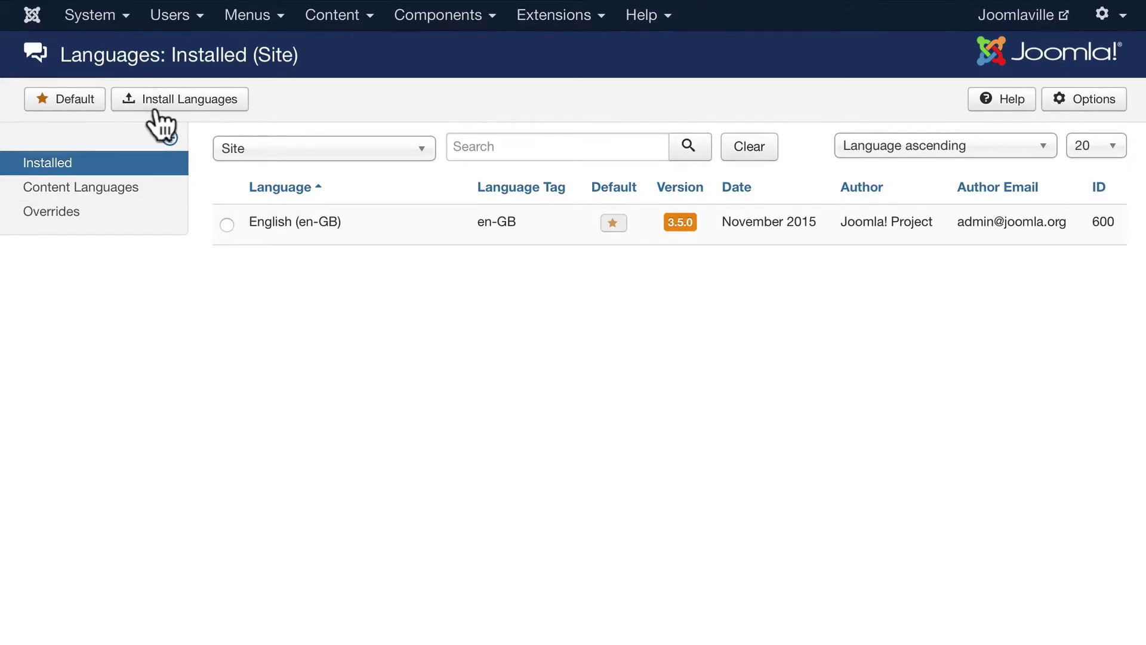
- Install the French CA language pack (3.5.1.2) from page 2 of the available languages
click(182, 98)
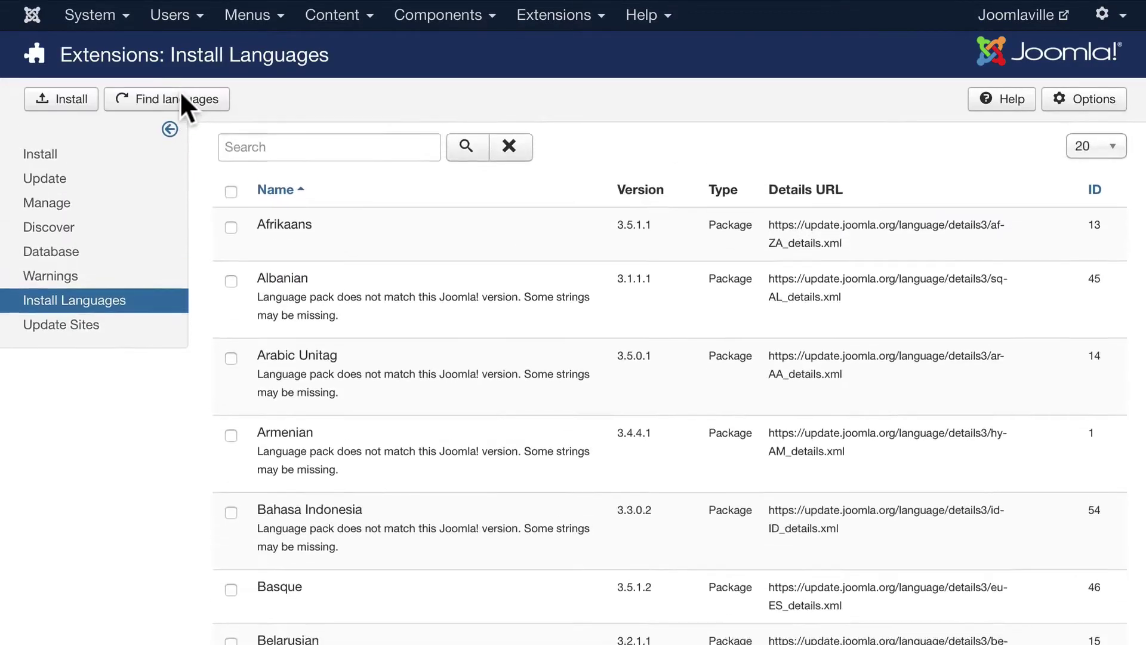
scroll(350, 423, down, 1)
scroll(350, 422, down, 10)
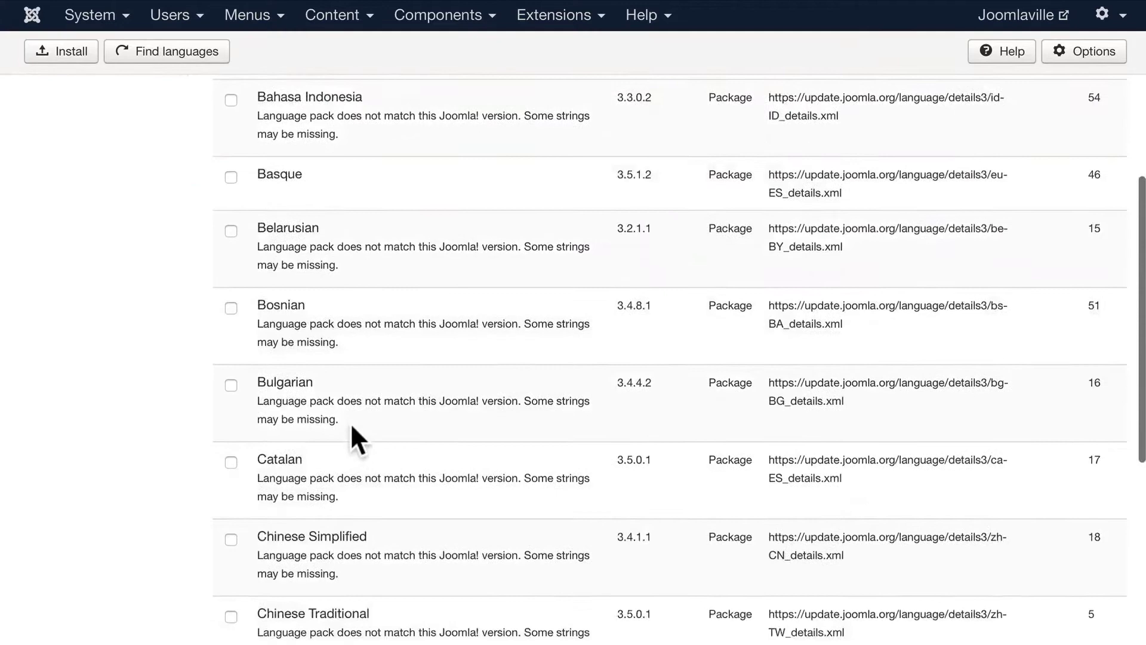
click(356, 597)
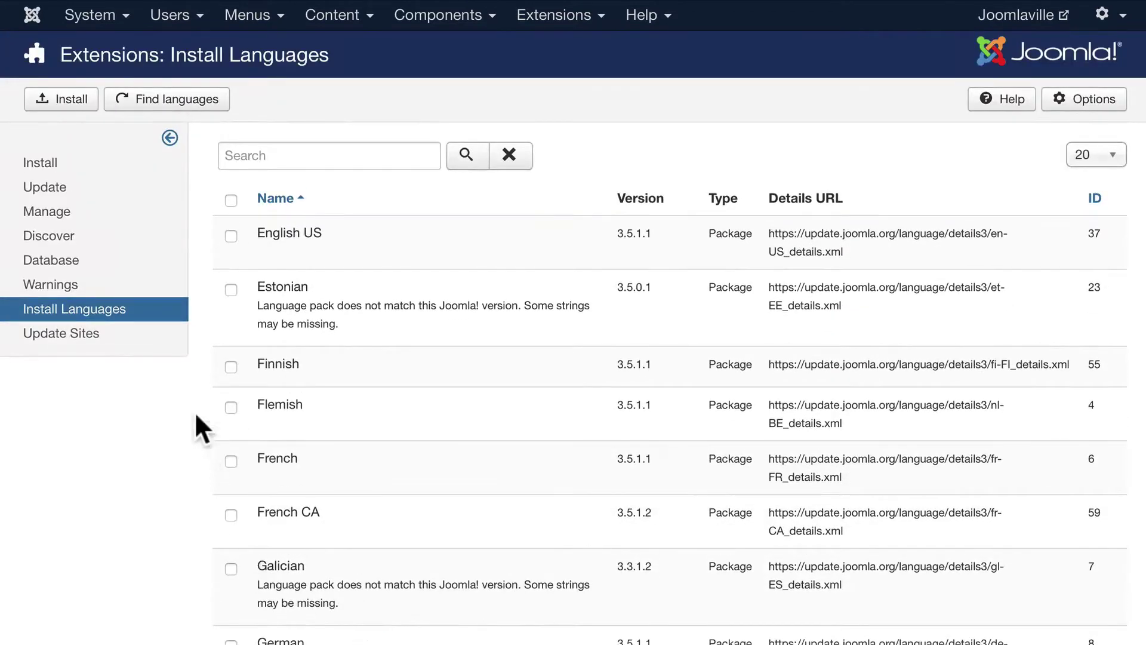
click(231, 514)
click(55, 101)
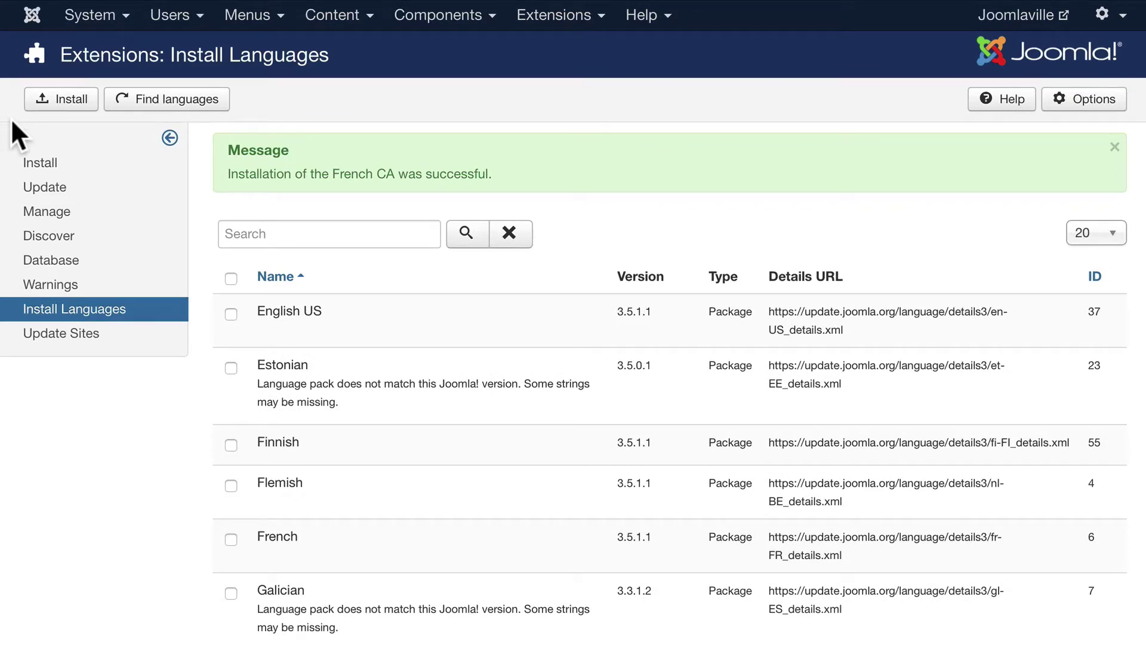
- Filter the installed languages to Administrator and make French Canadian (fr-CA) the default
mouse_move(538, 18)
mouse_move(551, 170)
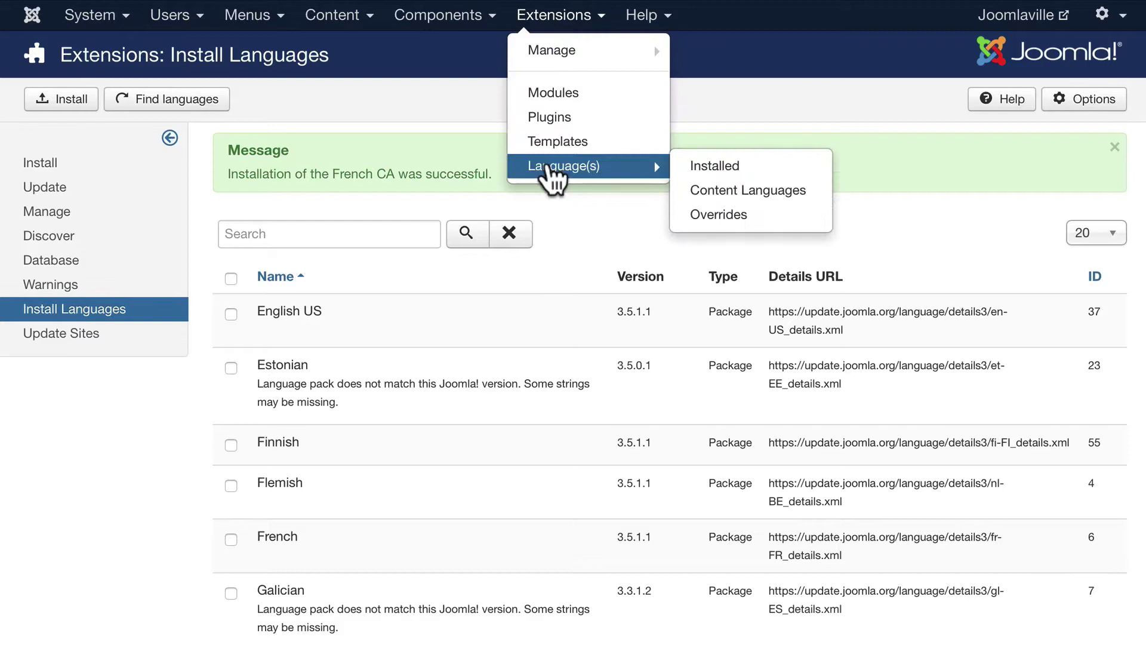
click(714, 166)
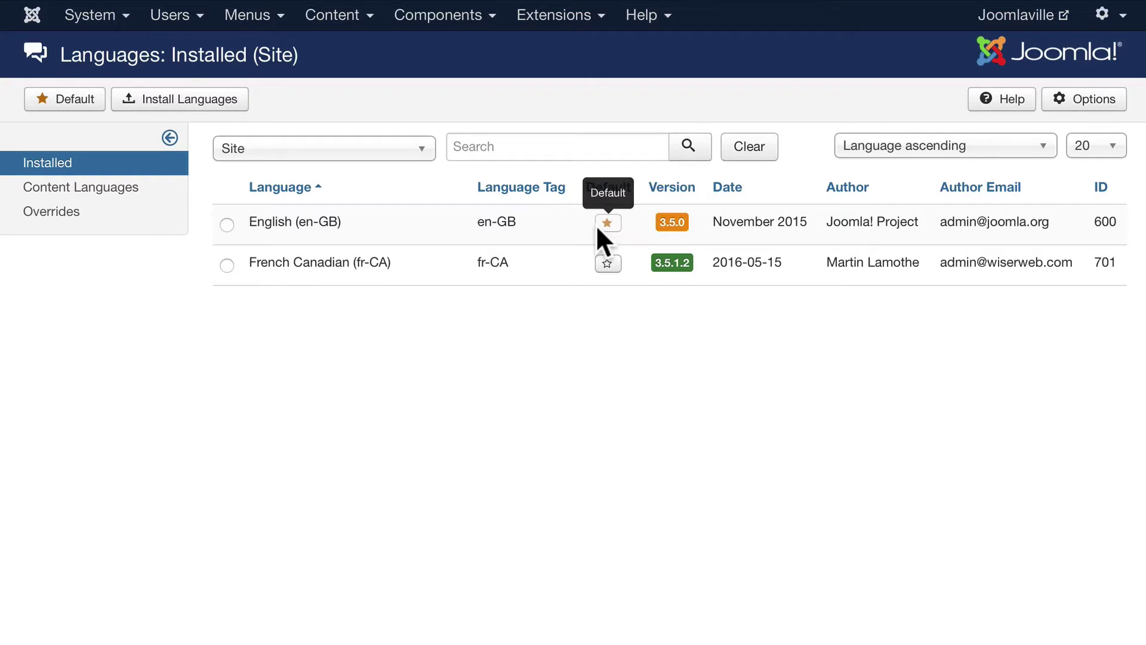
click(303, 156)
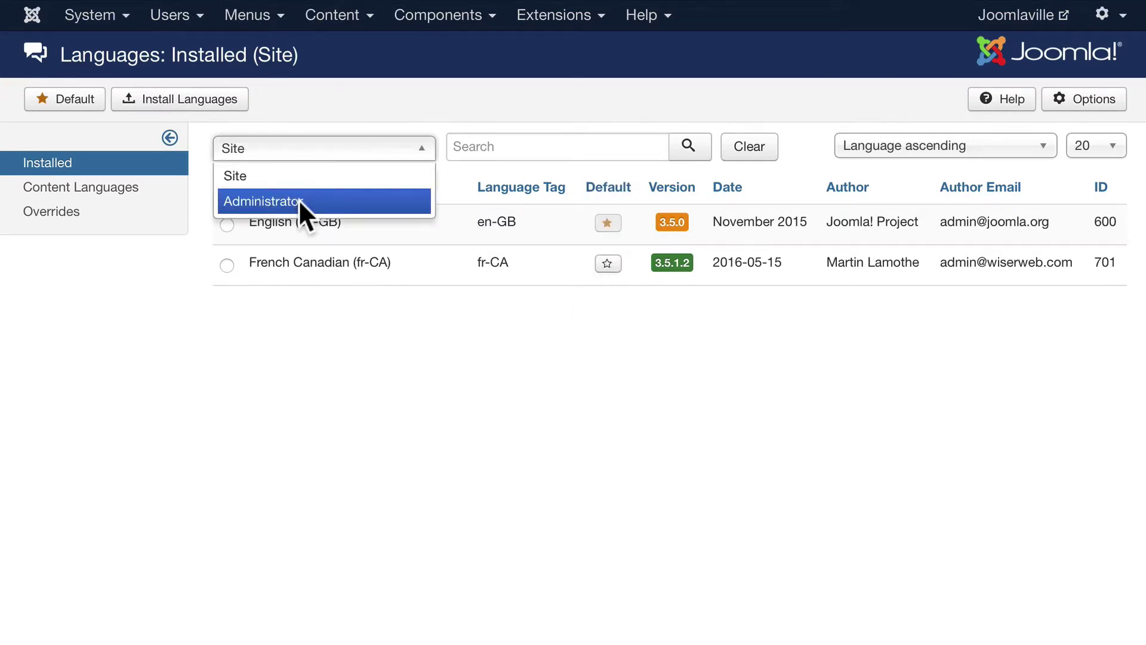
click(298, 200)
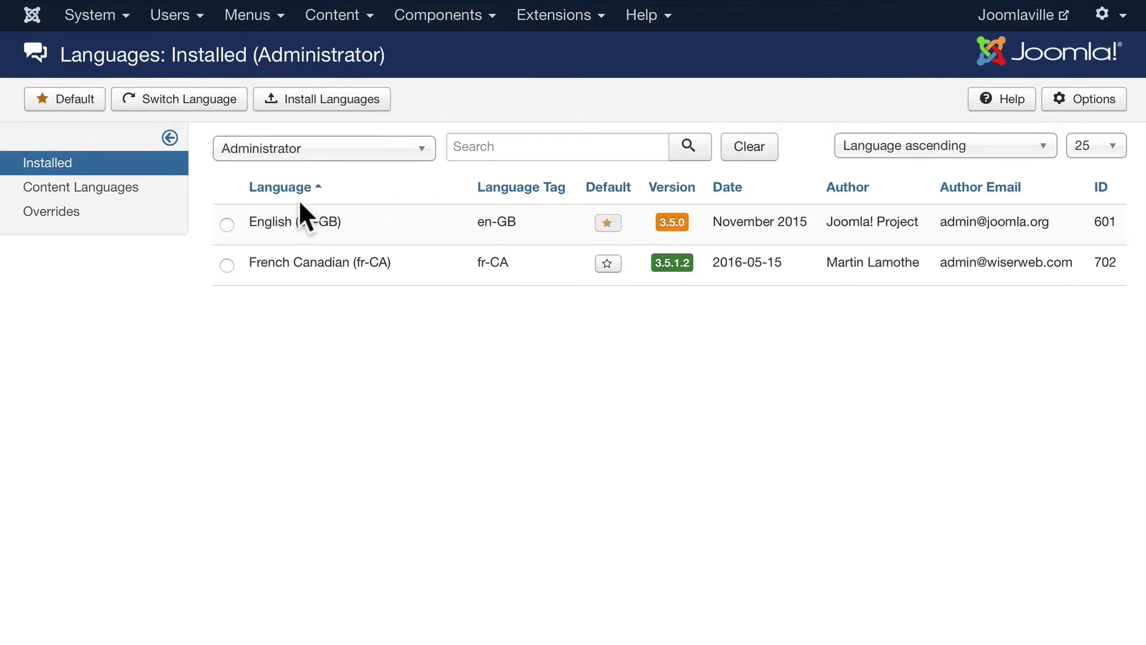
click(608, 263)
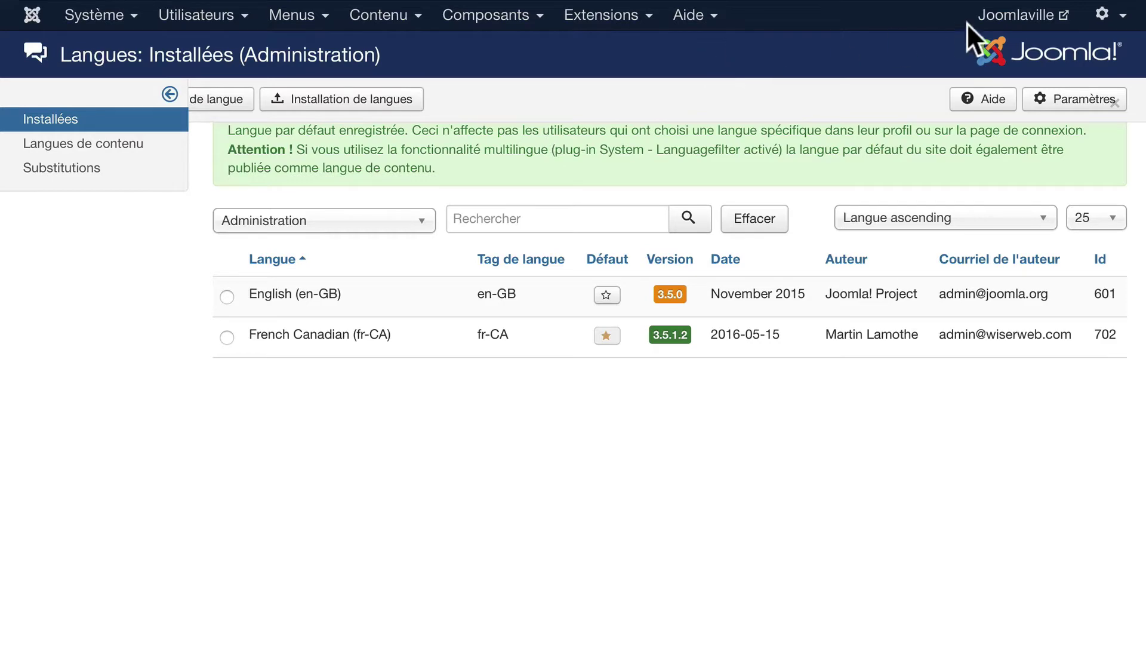
- Switch the languages filter to Site and make fr-CA the default site language
click(1015, 17)
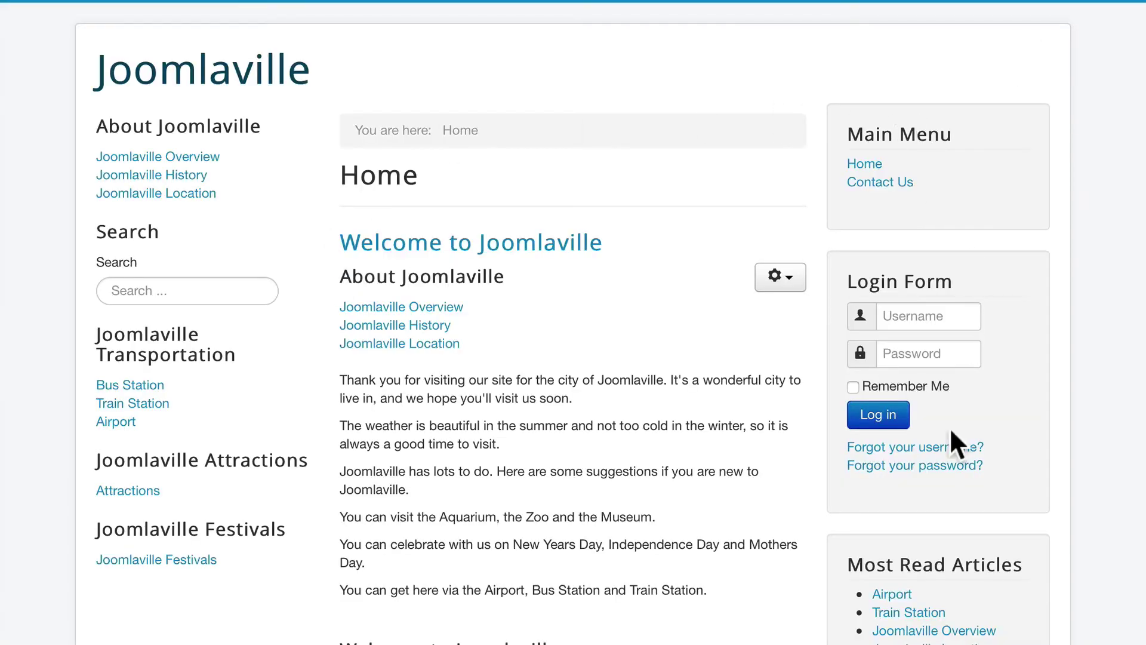
click(473, 5)
scroll(267, 392, up, 1)
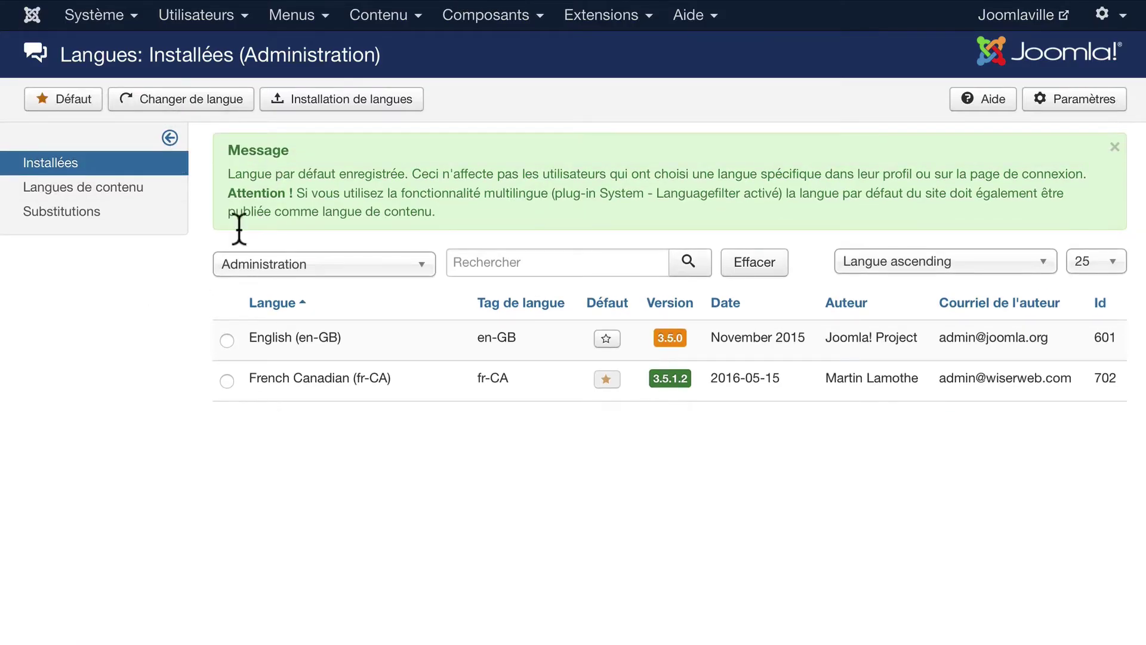
click(246, 264)
click(242, 287)
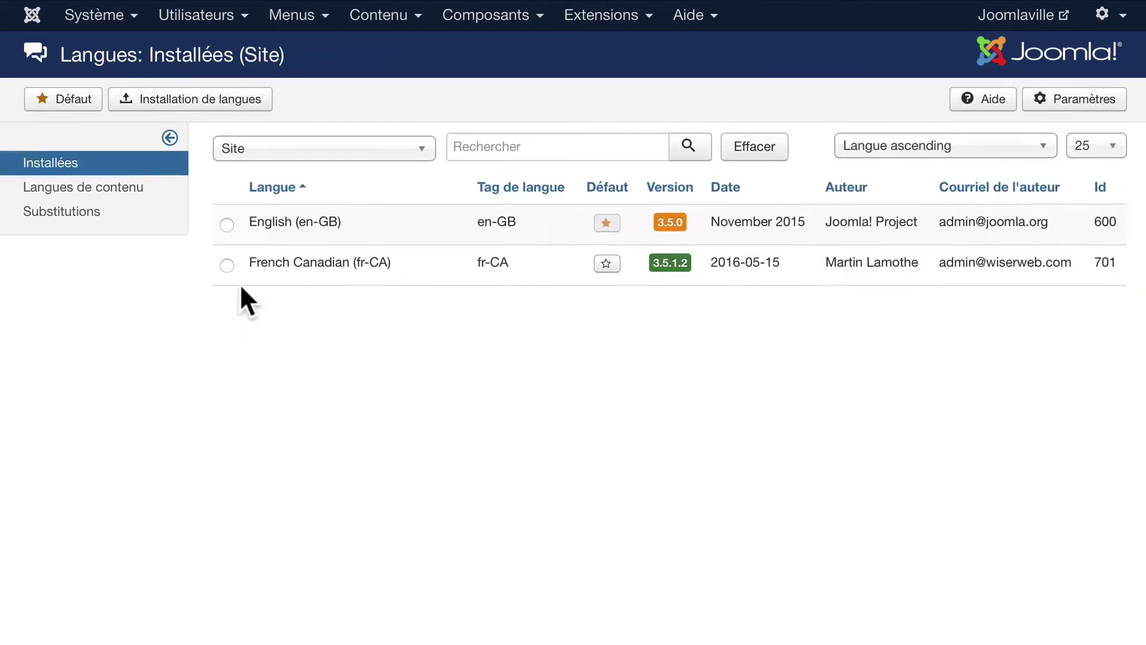
click(606, 262)
- Reload the Joomlaville front page to confirm it now appears in French
click(919, 5)
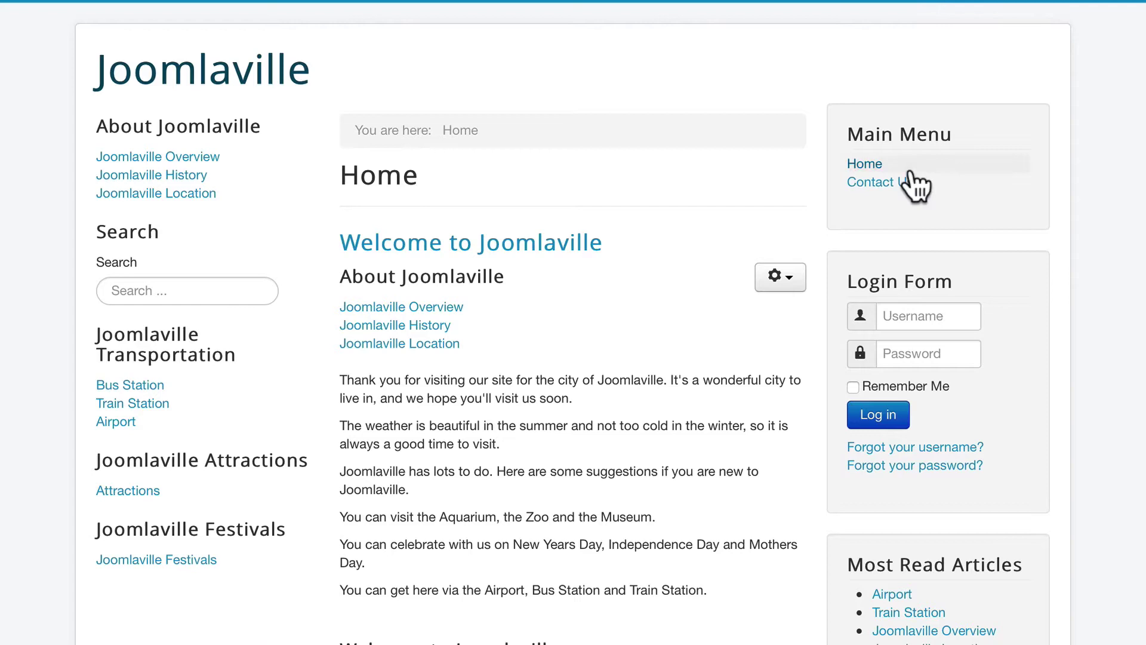
click(867, 165)
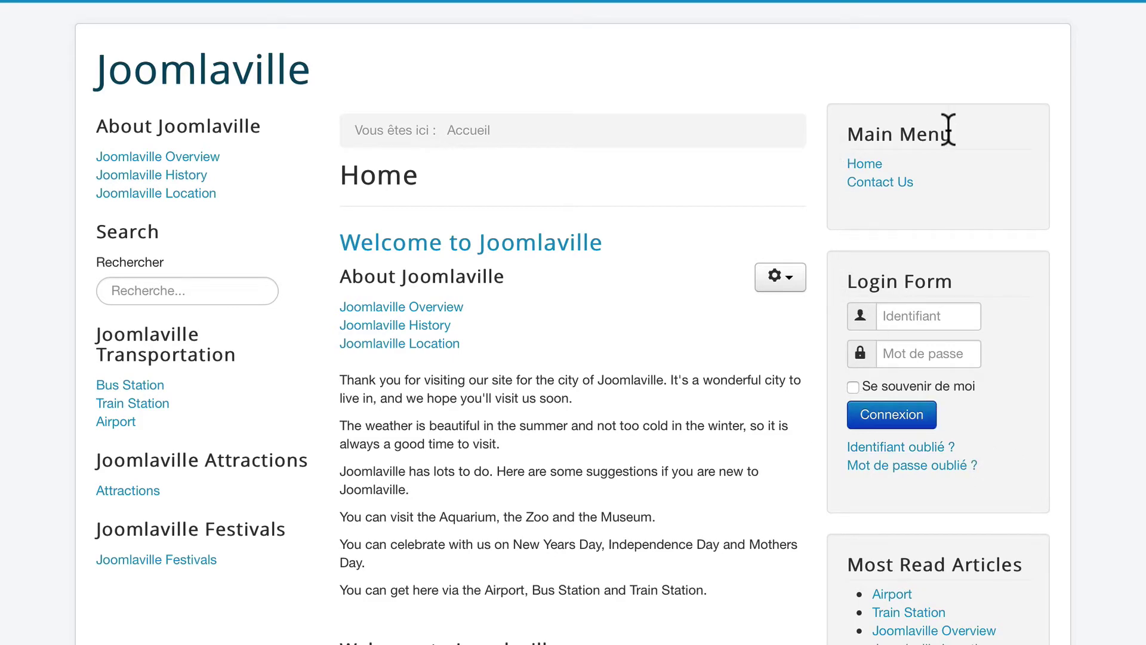
scroll(936, 203, down, 5)
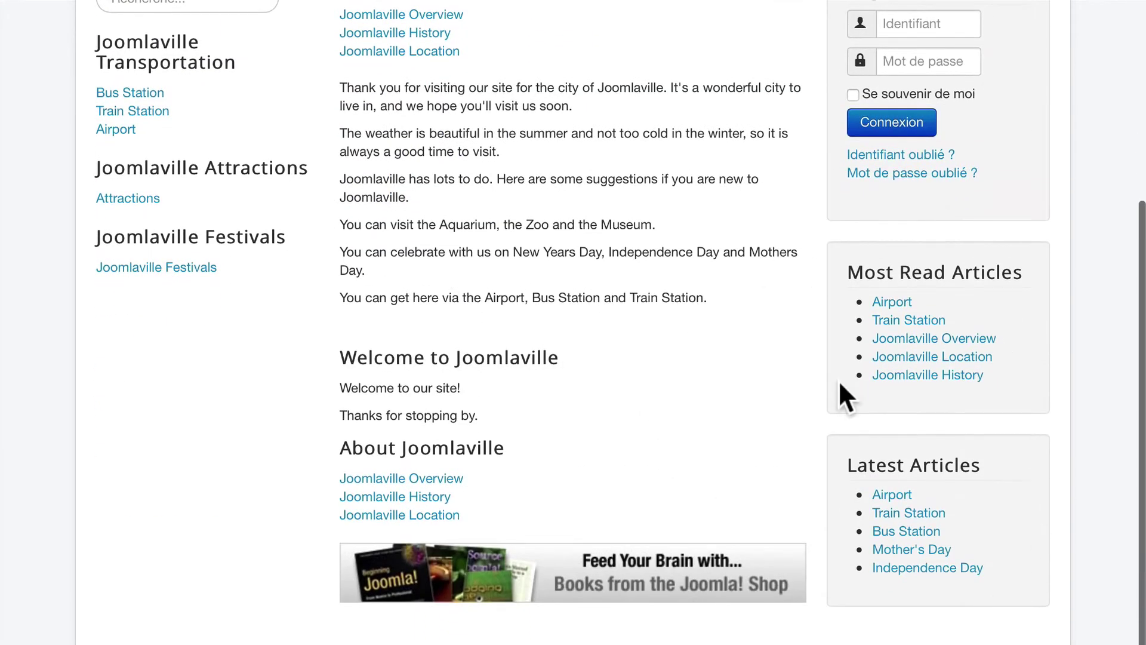
scroll(840, 385, up, 5)
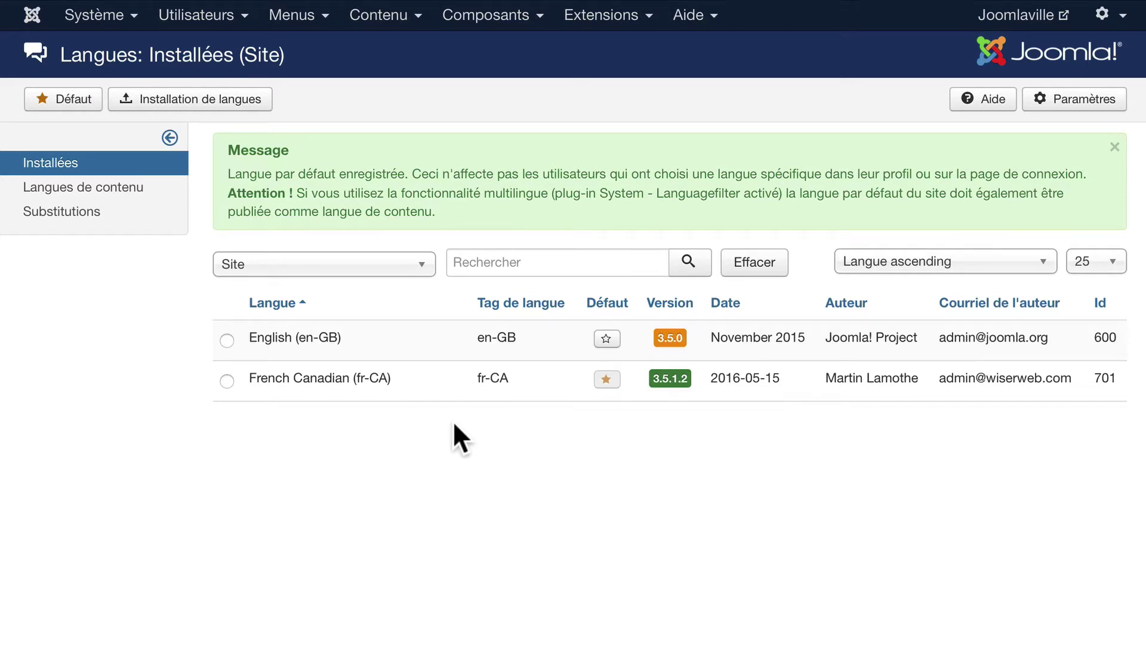
- Make English (en-GB) the default Site language, then the default Administrator language
click(604, 338)
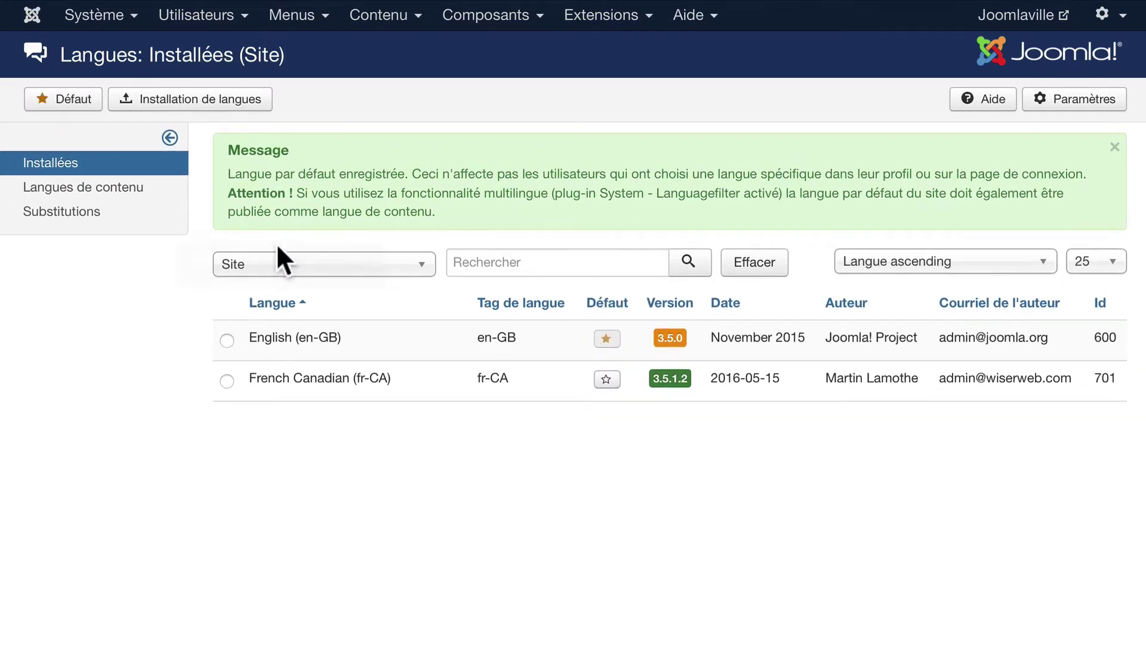
click(277, 264)
click(242, 320)
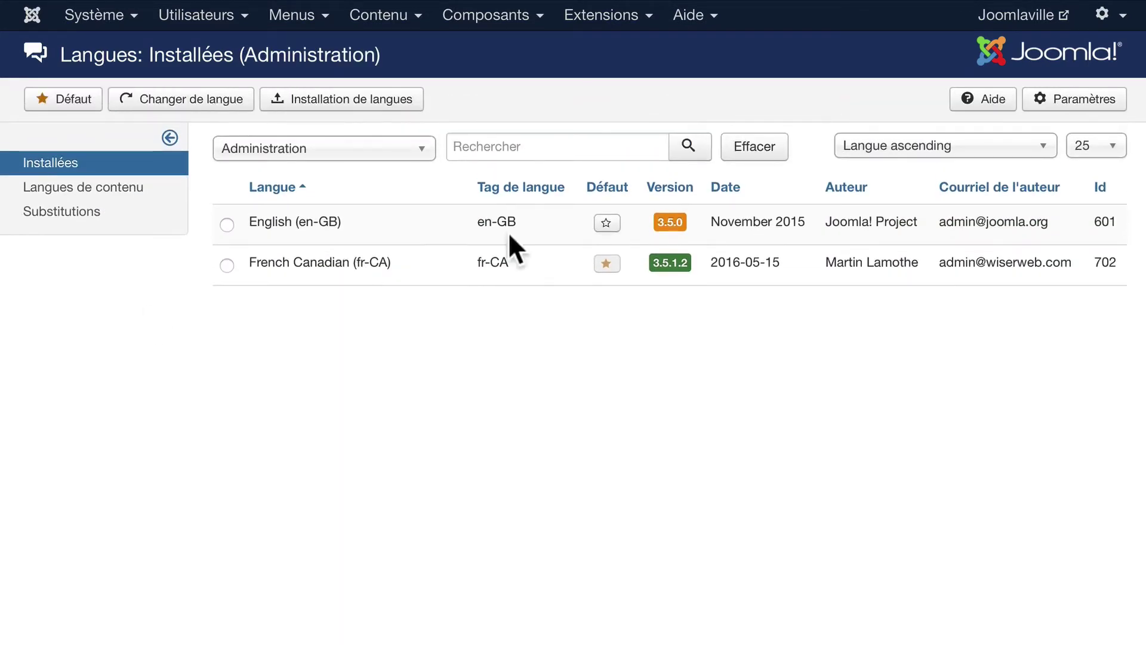
click(607, 224)
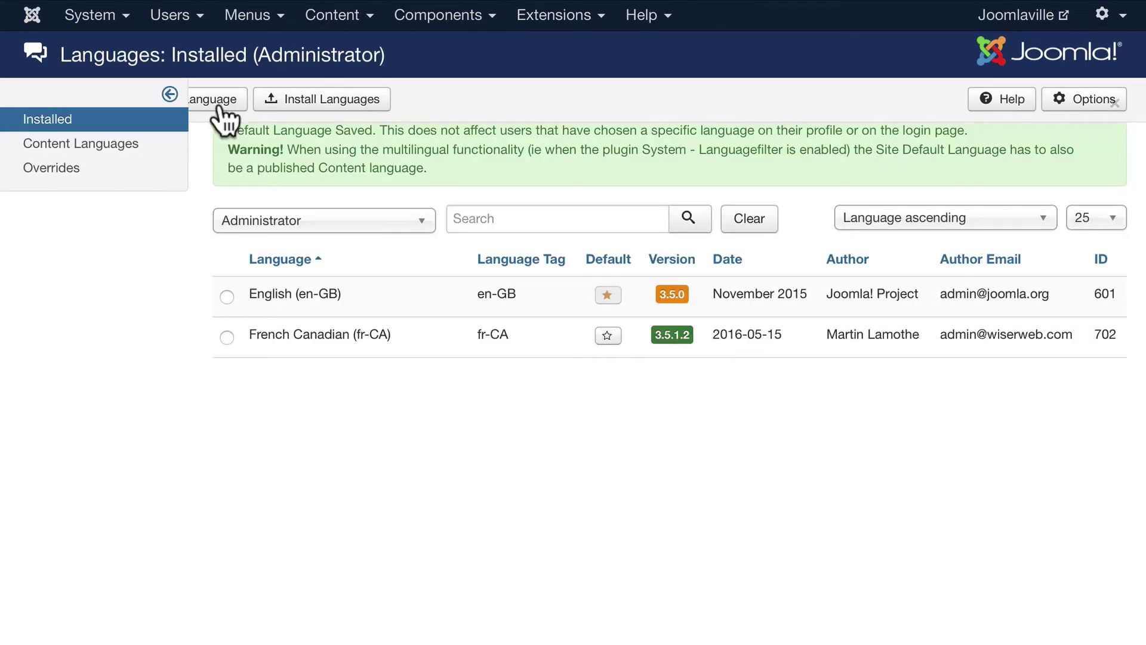
scroll(225, 116, up, 2)
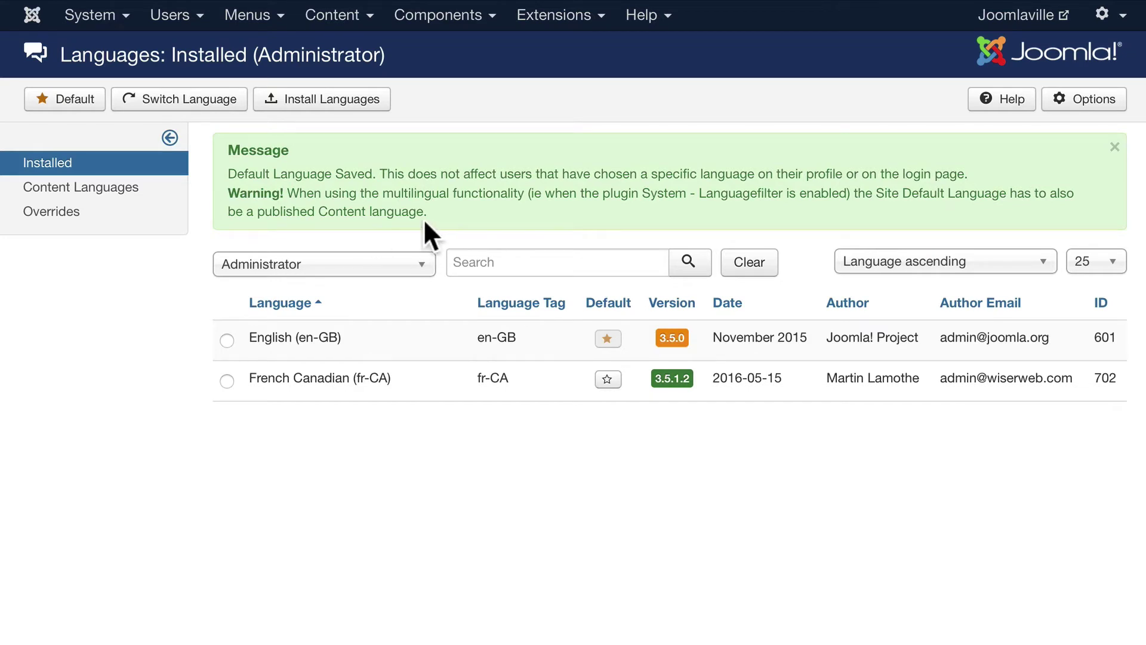
- Create a new content language titled 'French Canadian' (native title too) with tag fr-CA
click(57, 188)
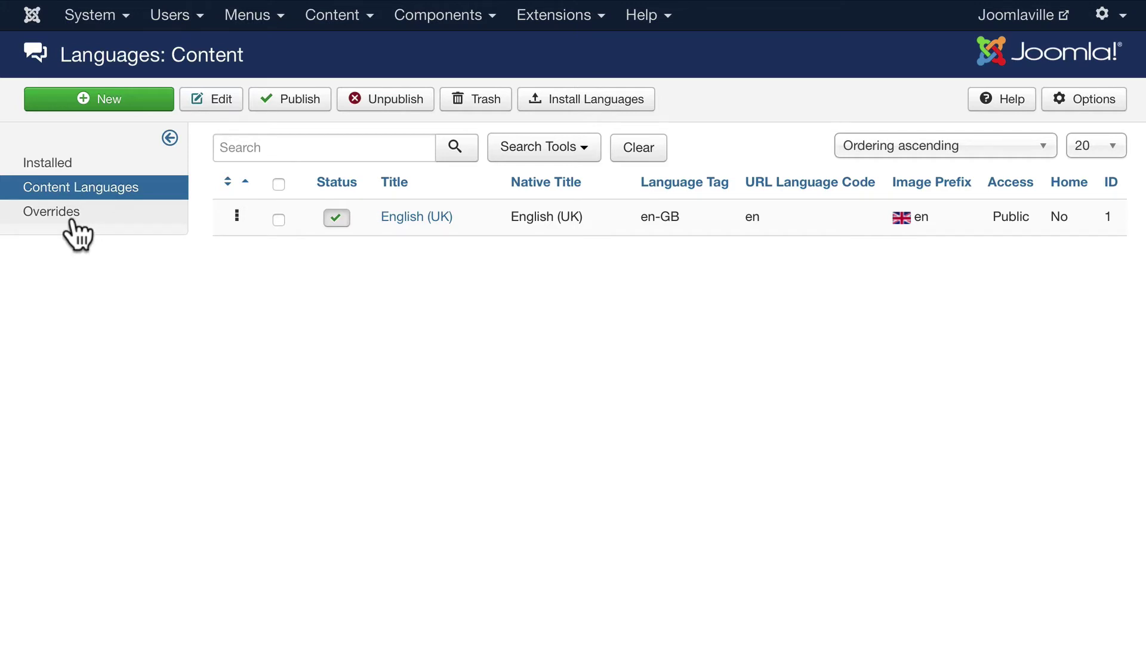
click(105, 90)
click(246, 203)
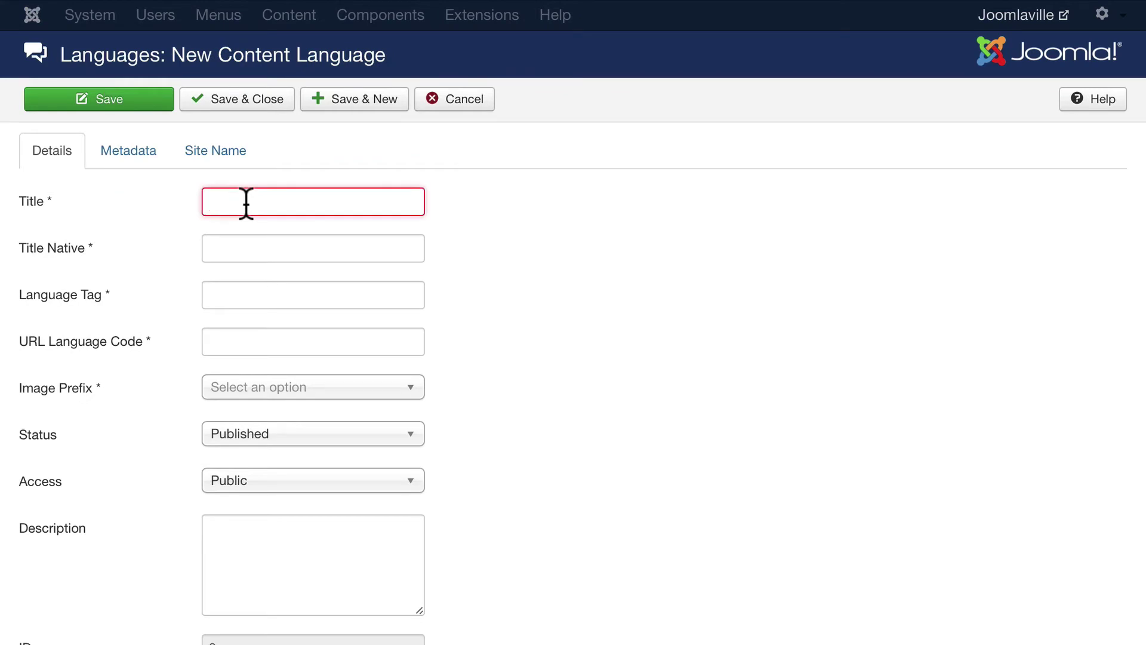
text(Fren)
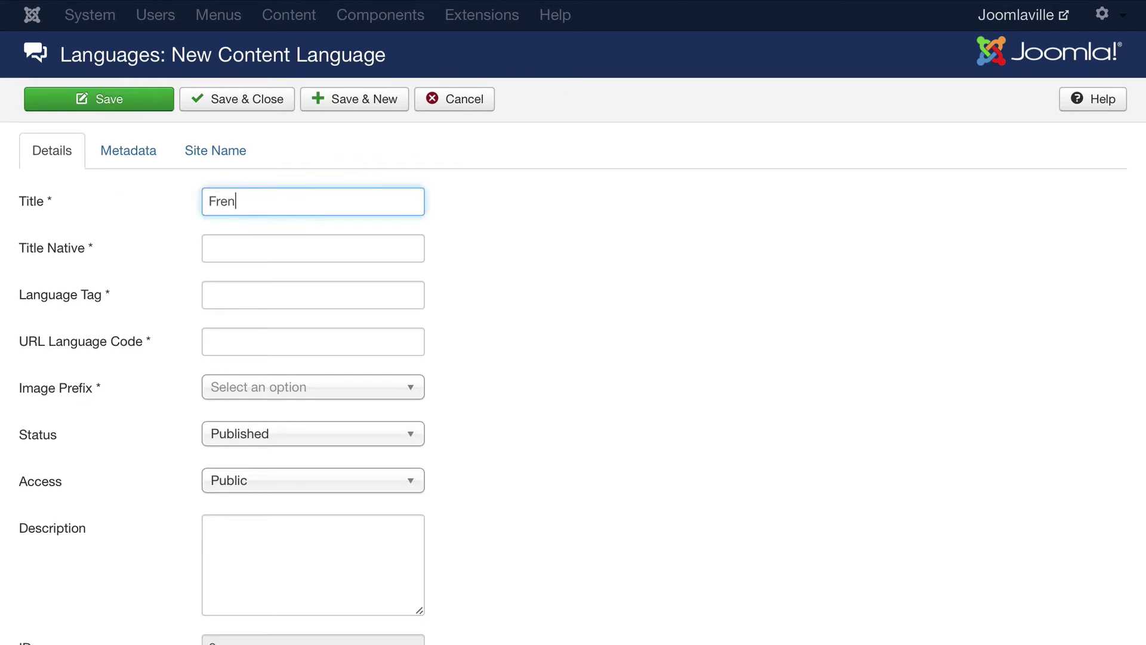
text(ch Canadian)
key(Tab)
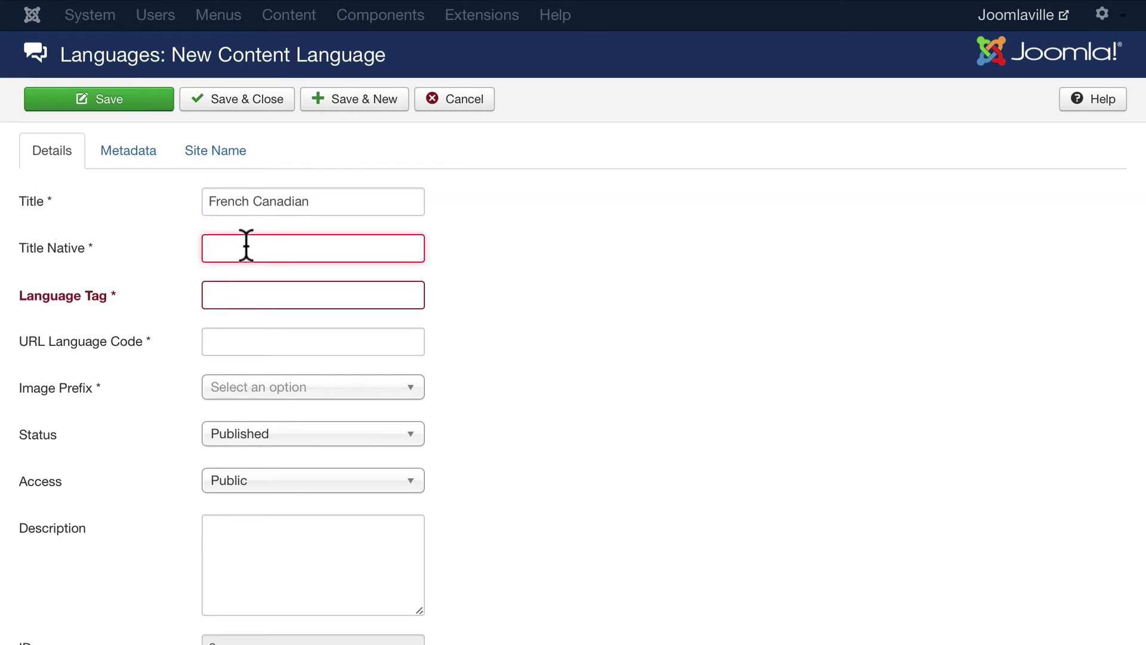
text(Frenc)
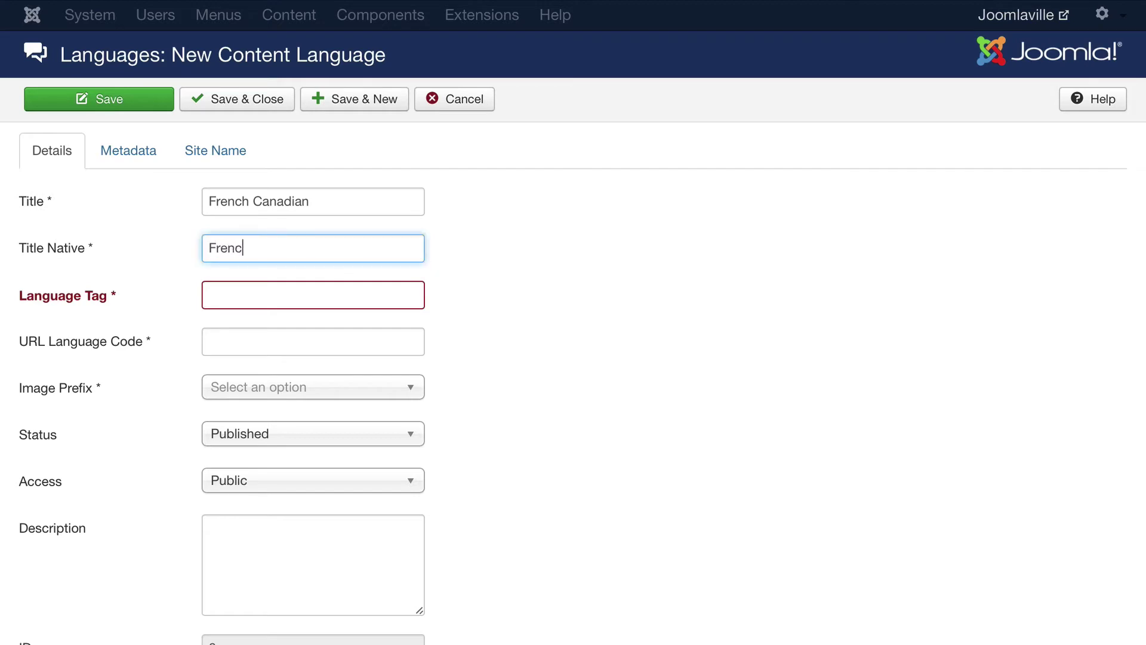
text(h Canadian)
key(Tab)
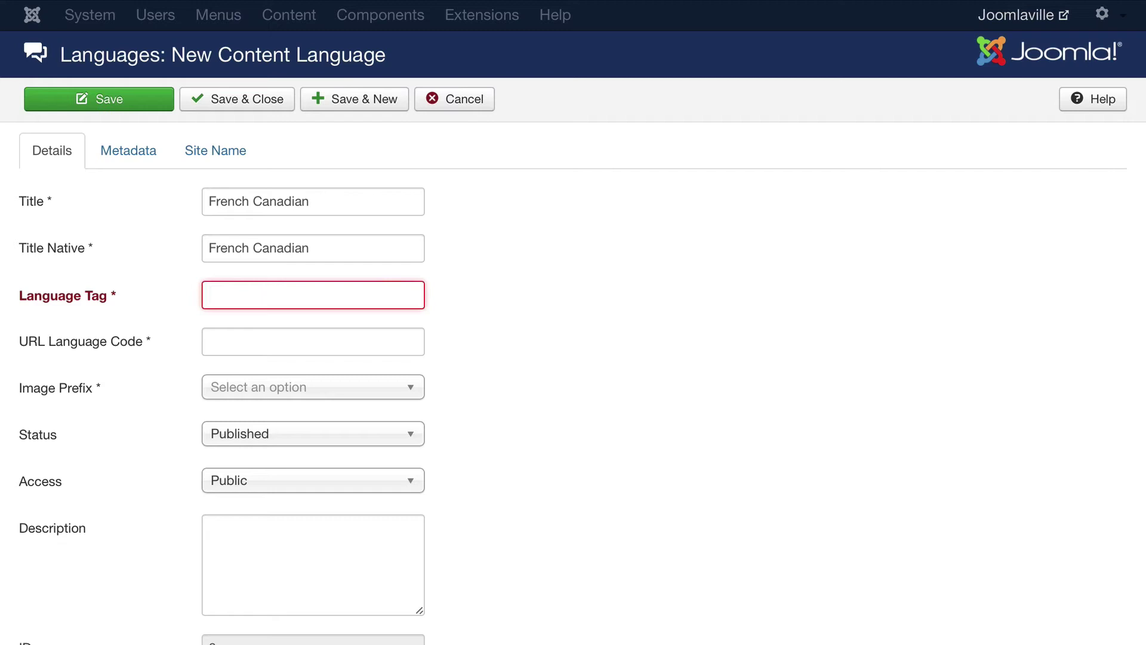
text(fr-CA)
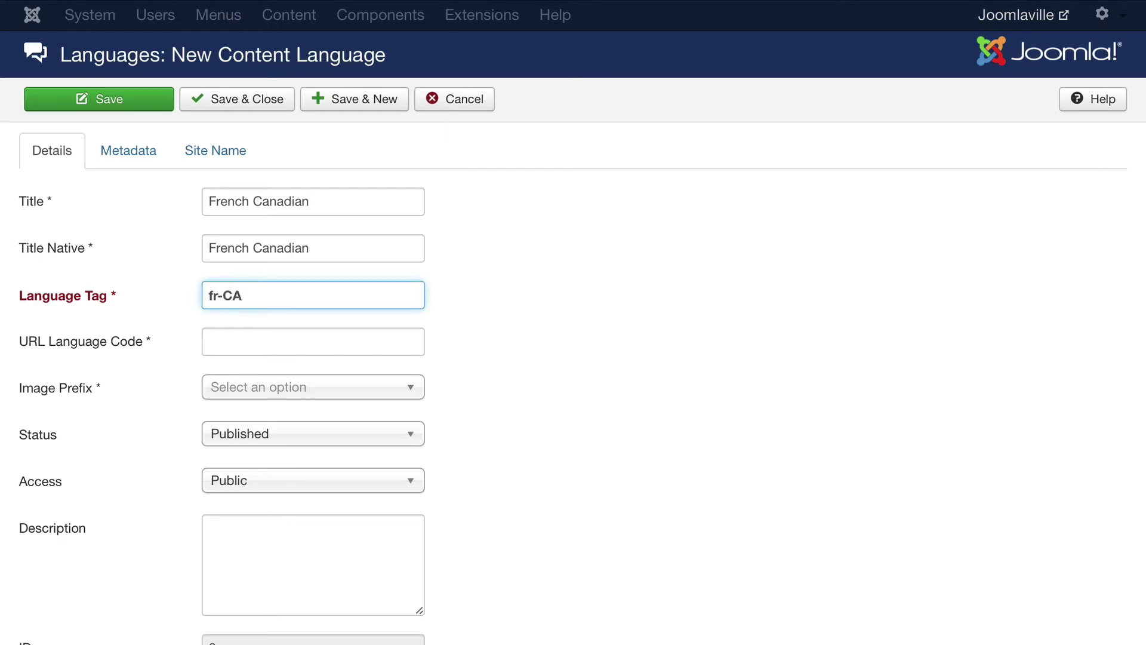
- Set the URL code to fr-CA and image prefix to fr_ca, then save and close
mouse_move(39, 349)
click(255, 343)
text(fr-CA)
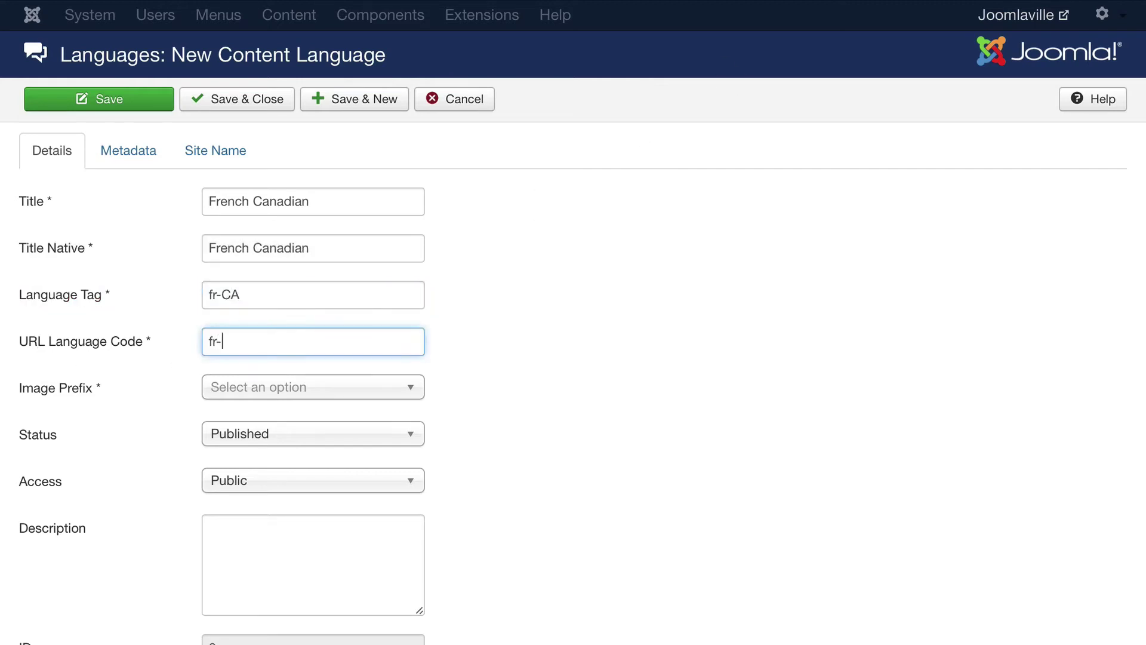
click(259, 390)
scroll(345, 564, down, 8)
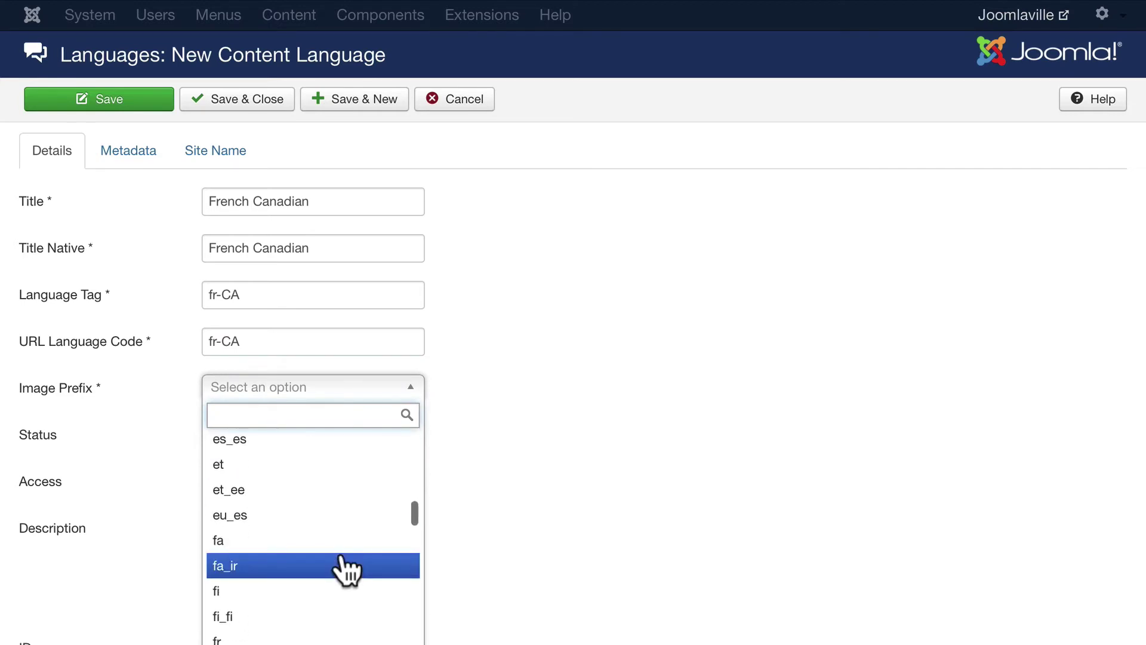
scroll(340, 561, down, 3)
click(222, 517)
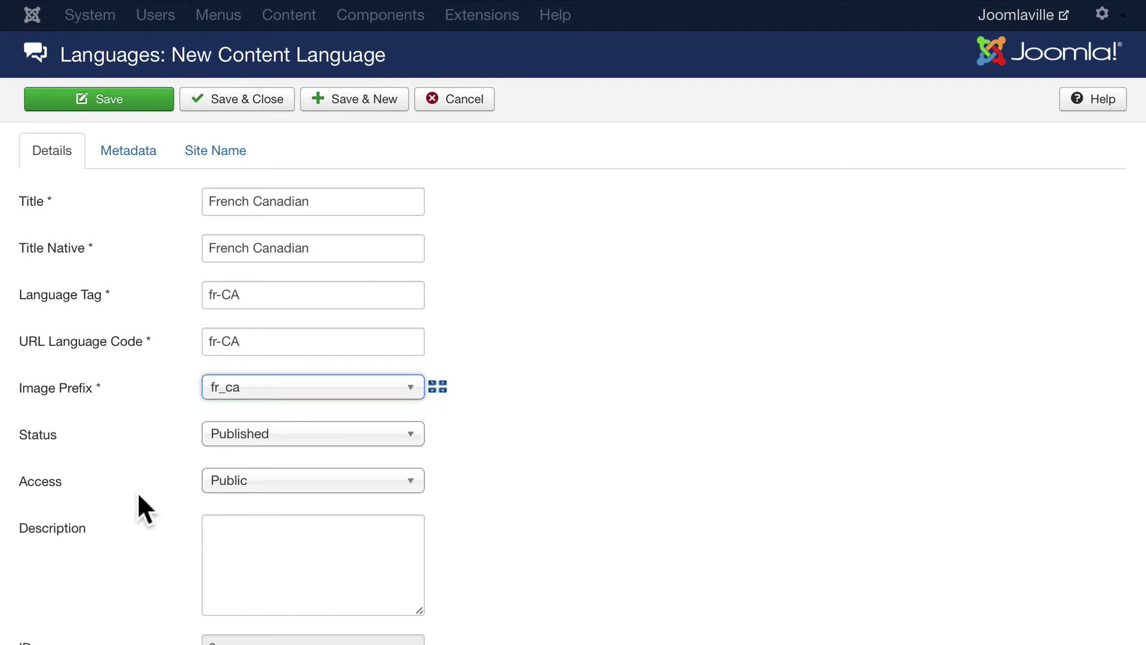
scroll(136, 495, down, 2)
scroll(136, 495, up, 2)
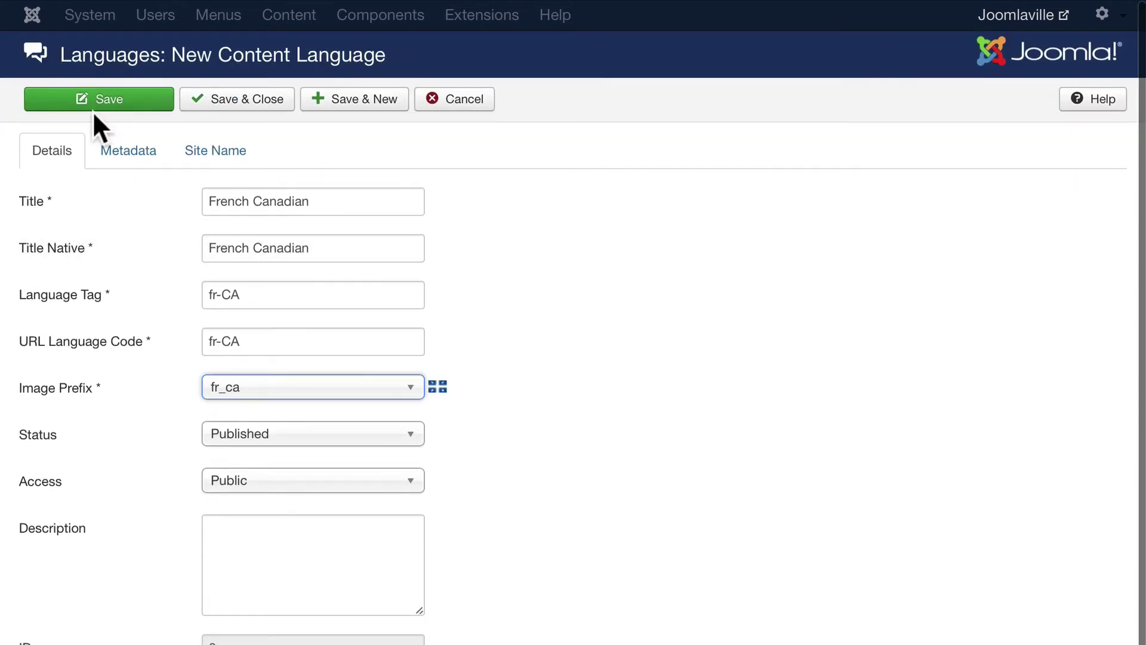
click(253, 106)
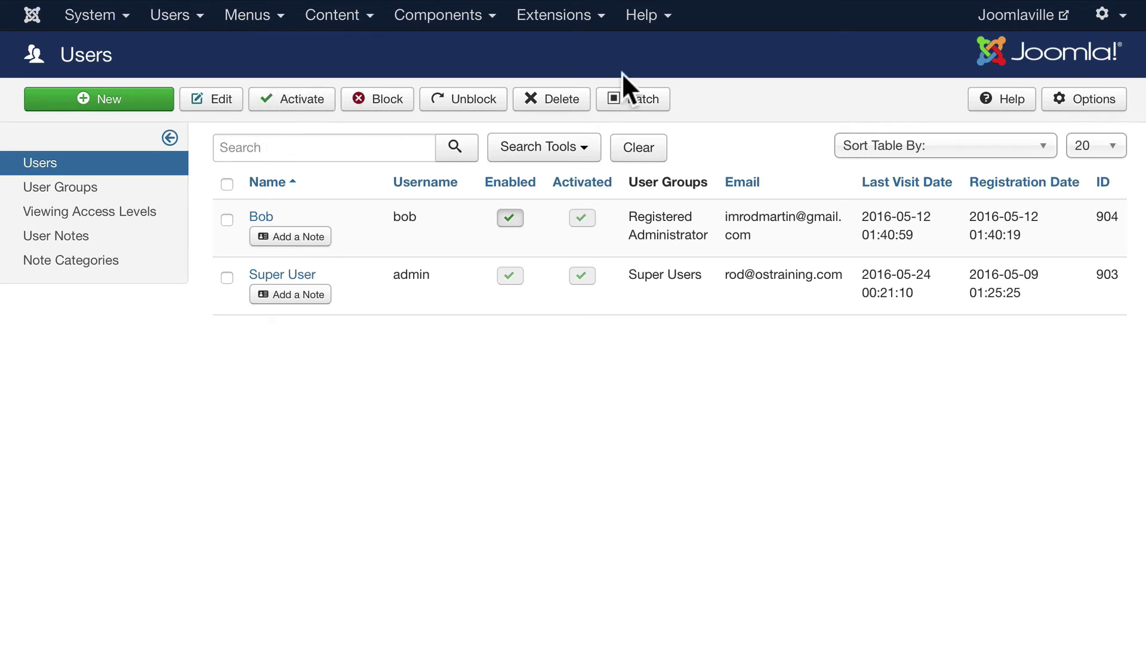
- Save the Users Options unchanged and go to the Language Overrides page
click(1075, 102)
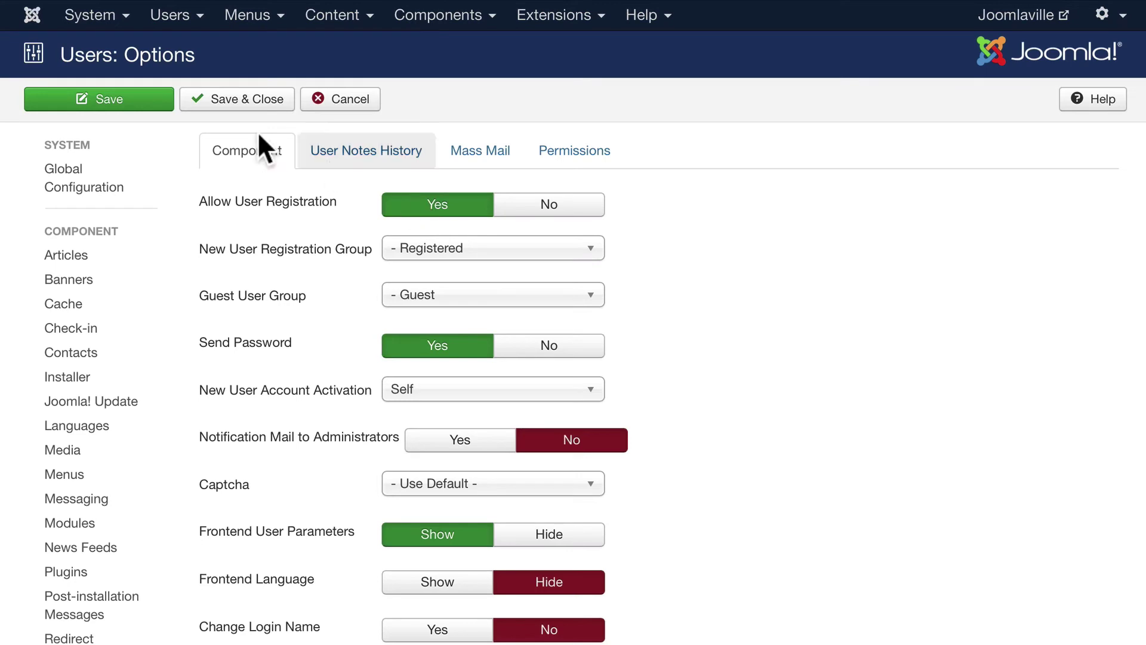
click(229, 100)
click(555, 17)
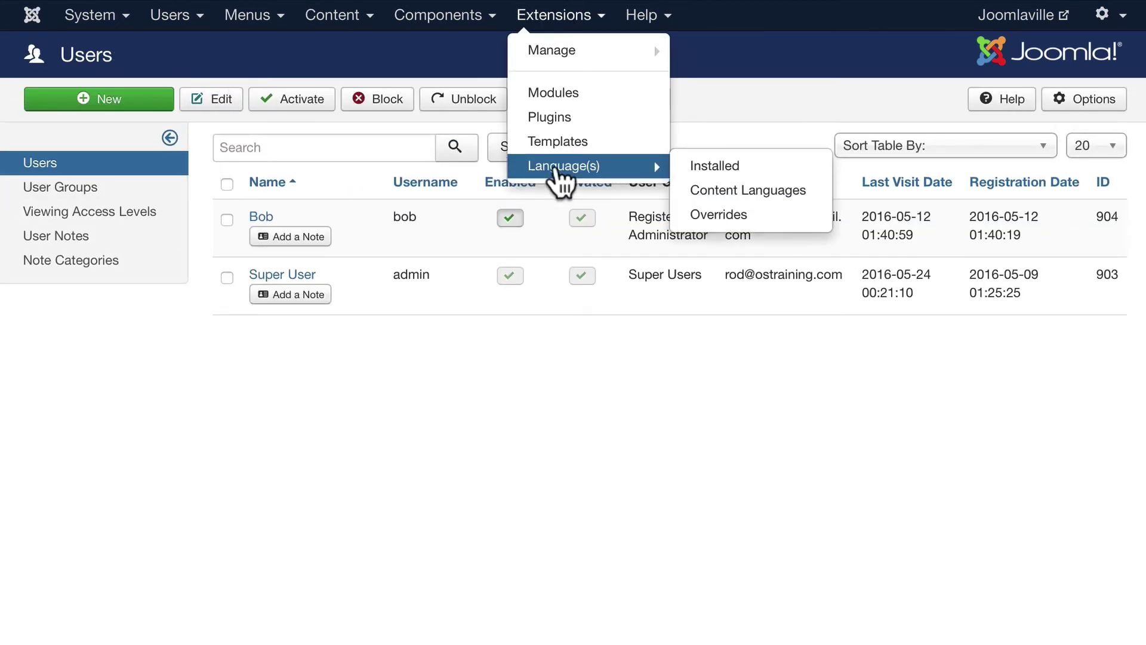
click(555, 167)
click(72, 214)
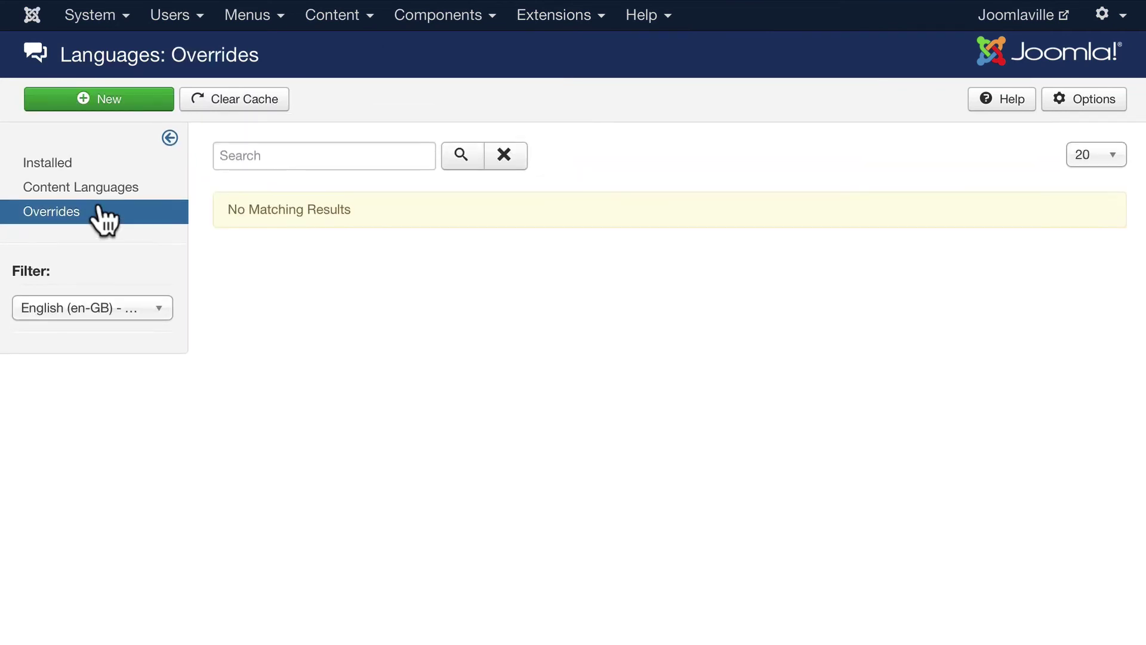
- Start a new override and search for strings with the value 'Create an Account'
click(118, 95)
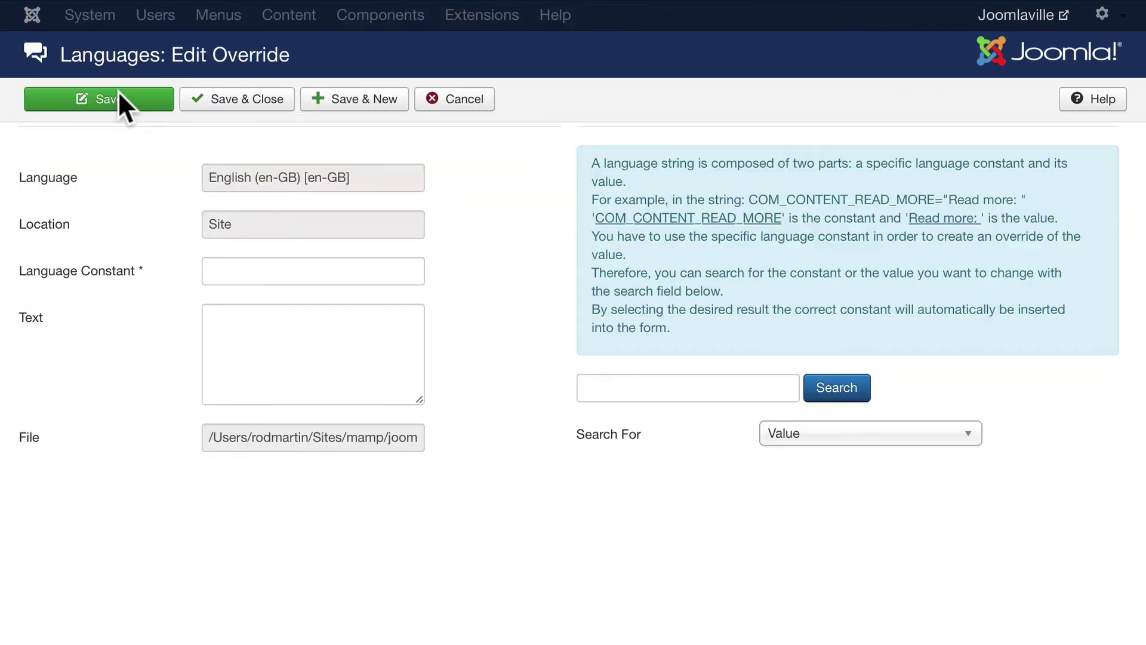
click(675, 395)
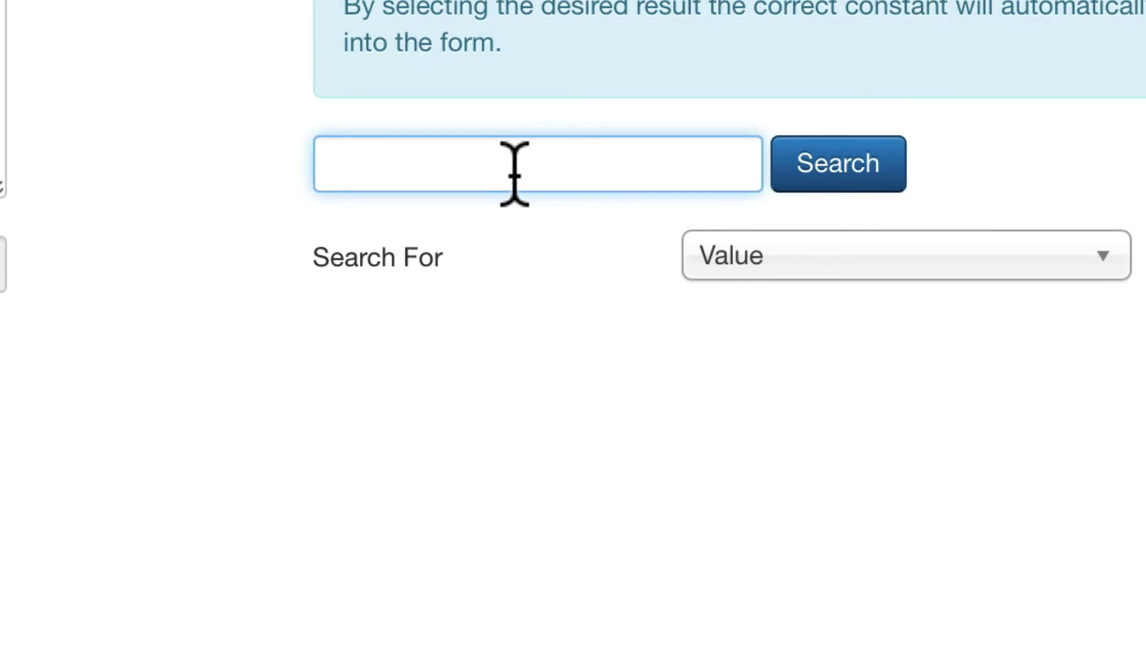
text(Create an)
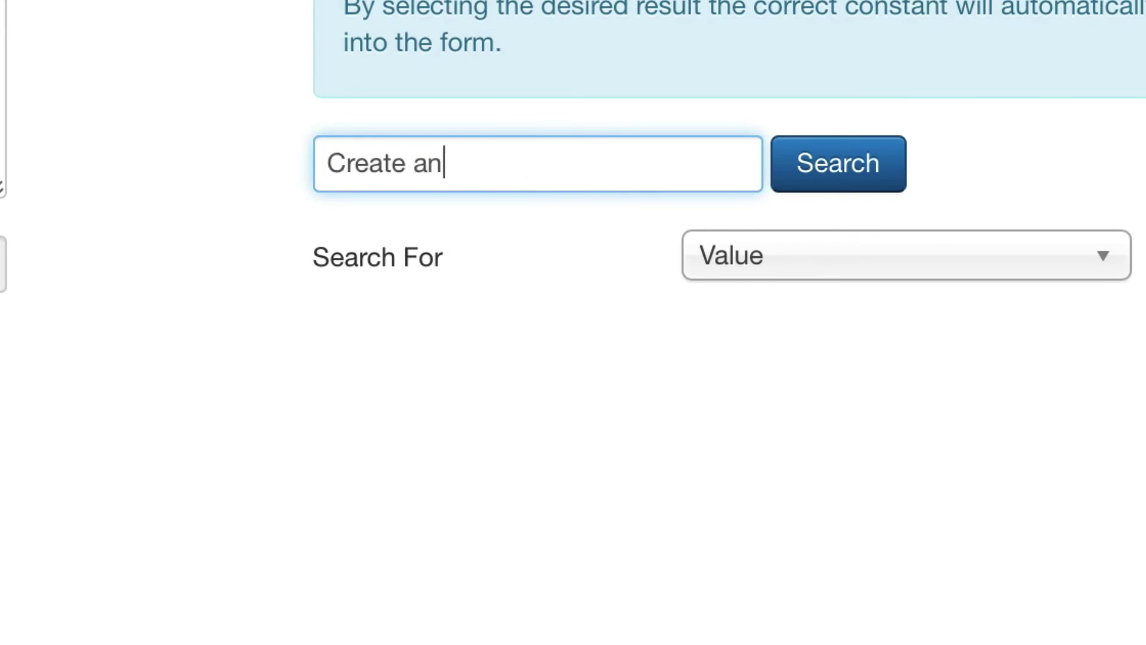
text( Account)
key(Return)
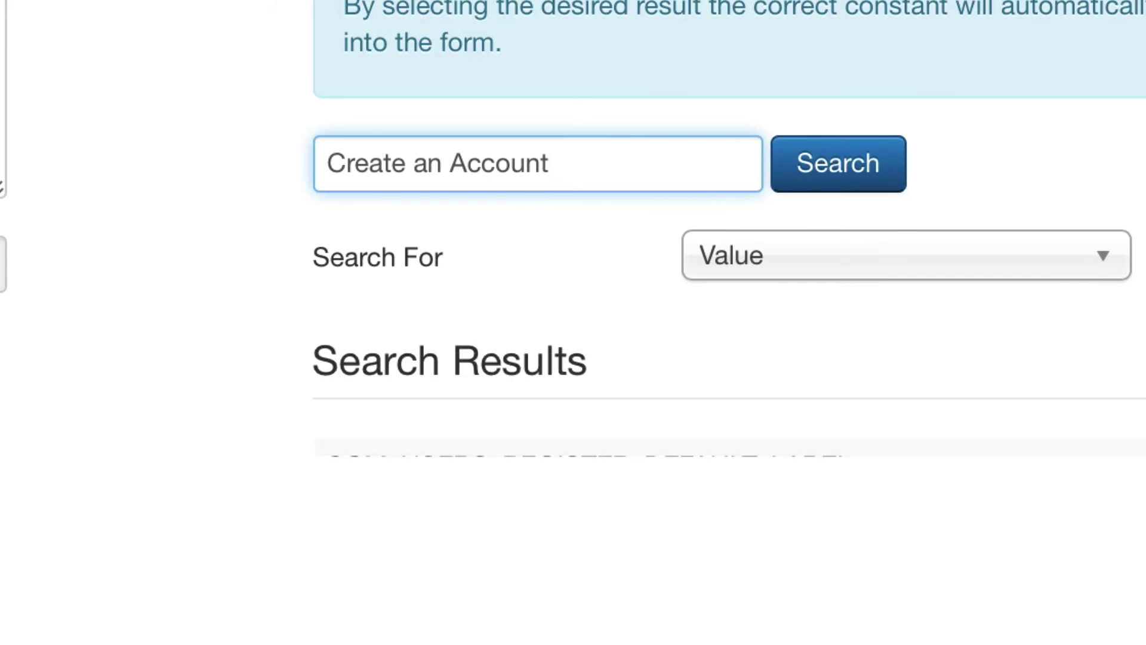
- Replace MOD_LOGIN_REGISTER's 'Create an account' text with 'Sign Up'
scroll(497, 248, down, 4)
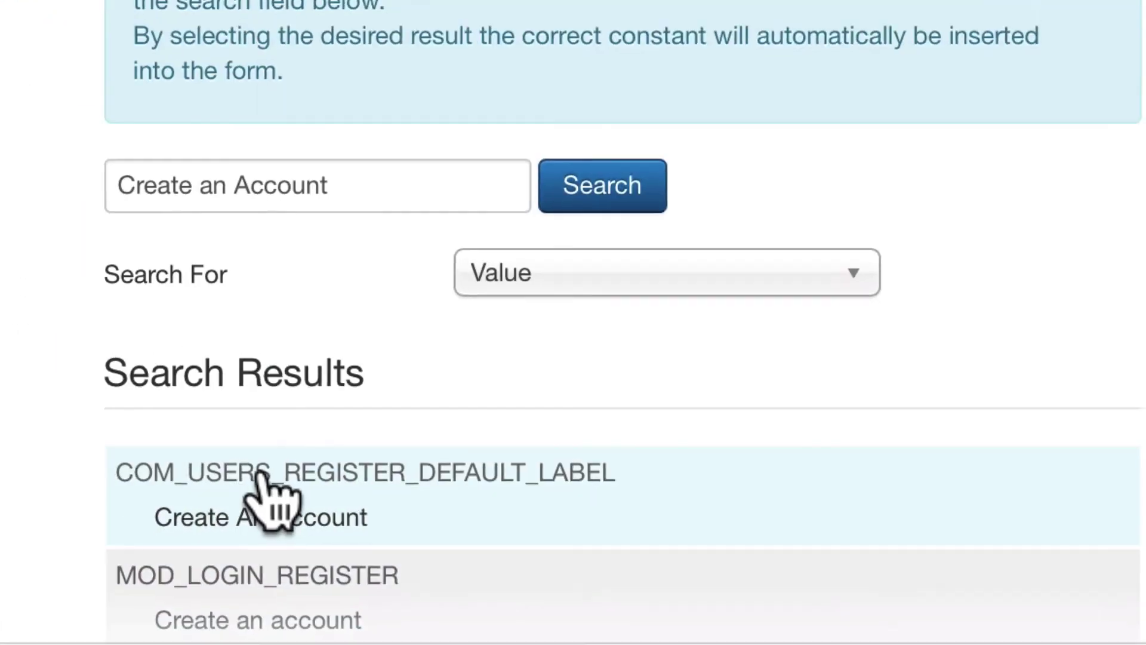
drag(334, 362, 173, 359)
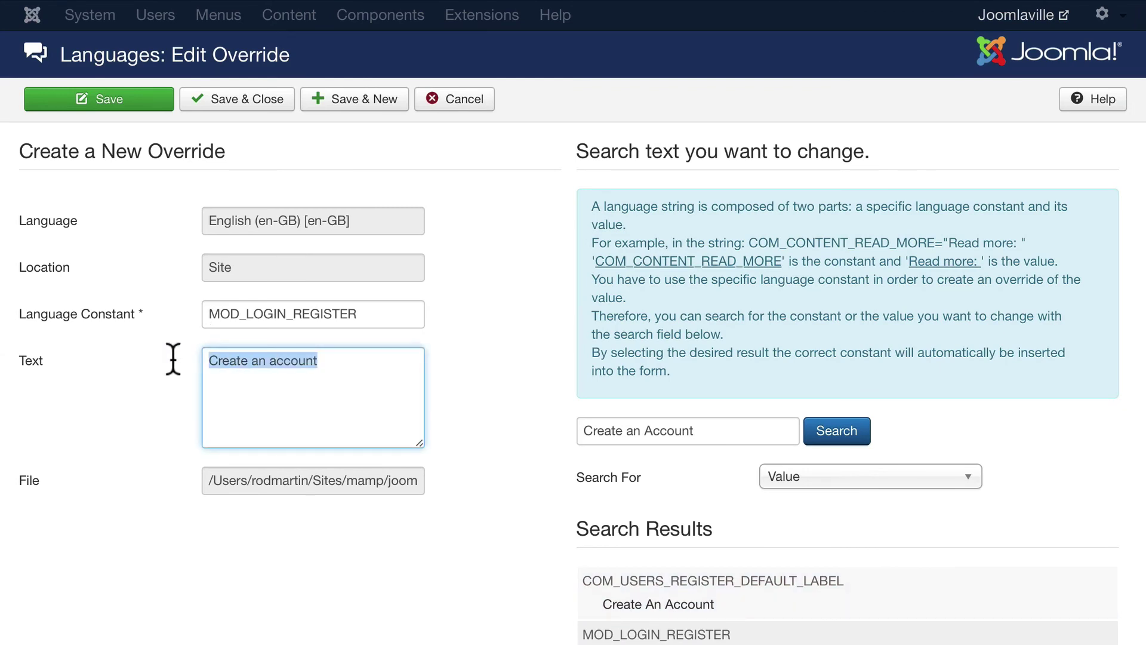
text(Sign Up)
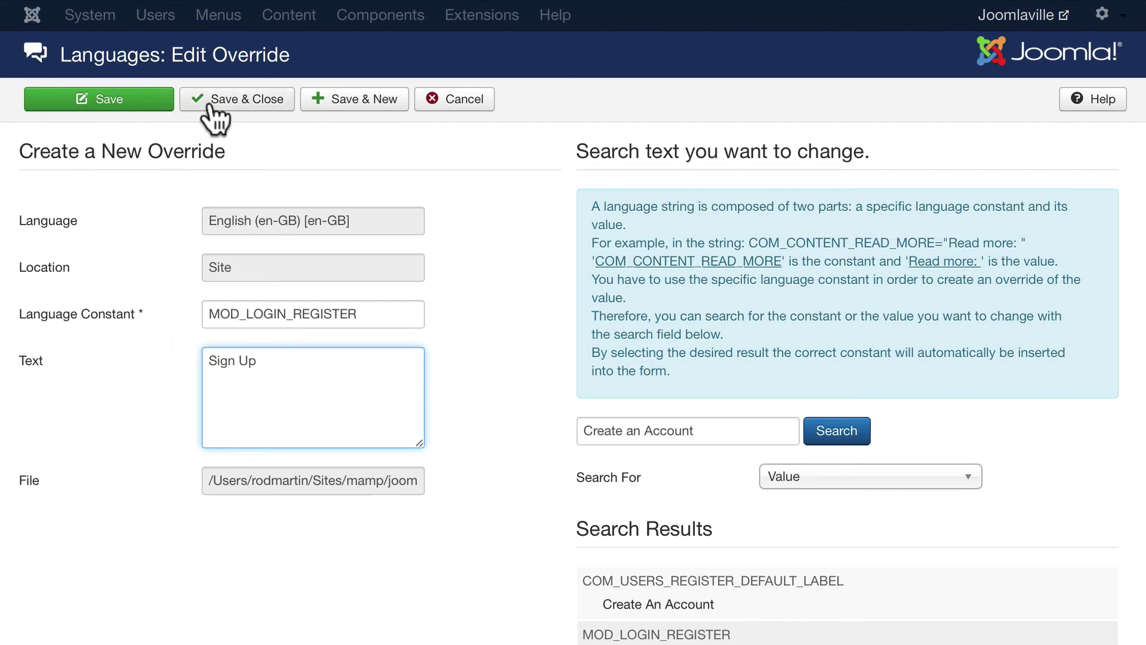
- Save the Sign Up override and reload the front page to see it on the login form
click(228, 100)
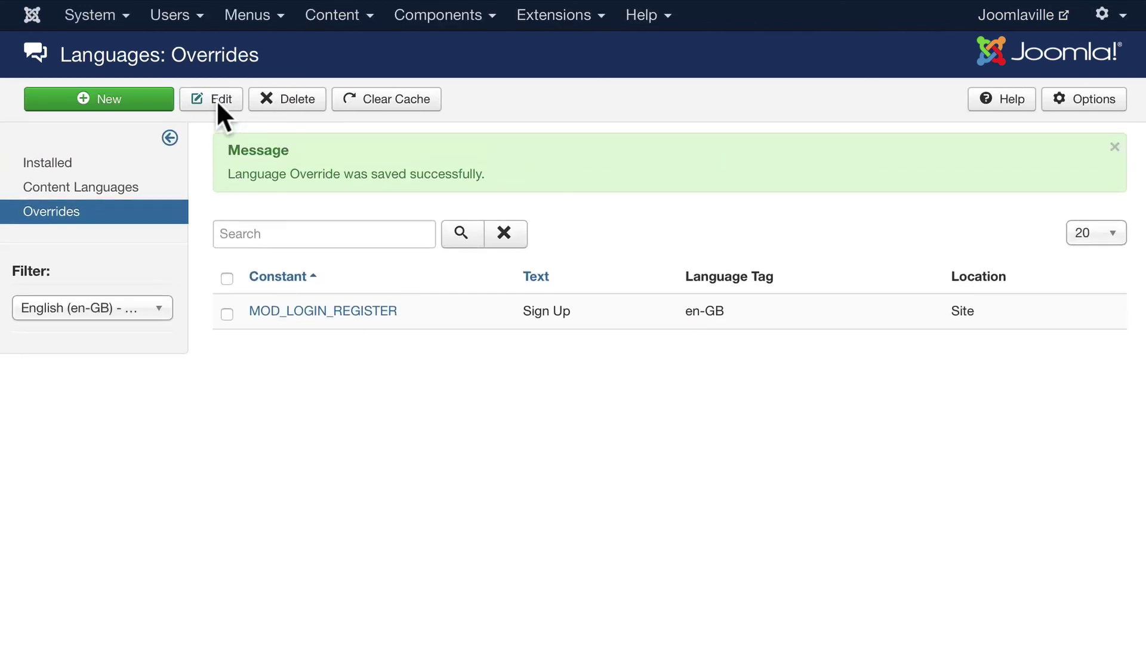
key(ctrl+Tab)
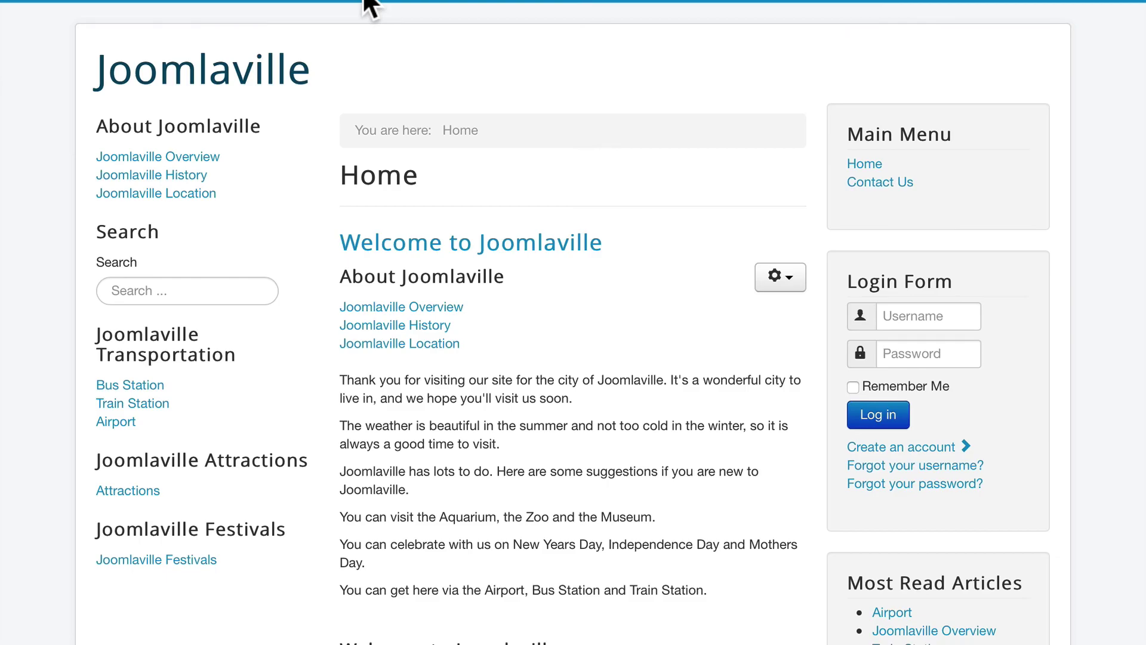
key(ctrl+r)
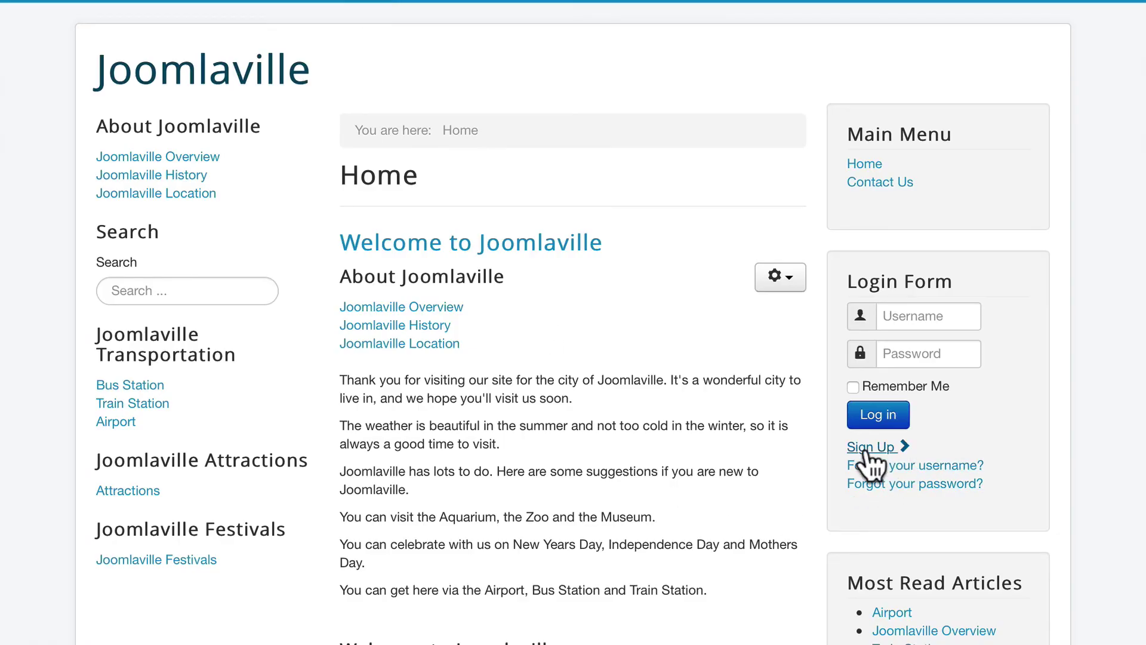